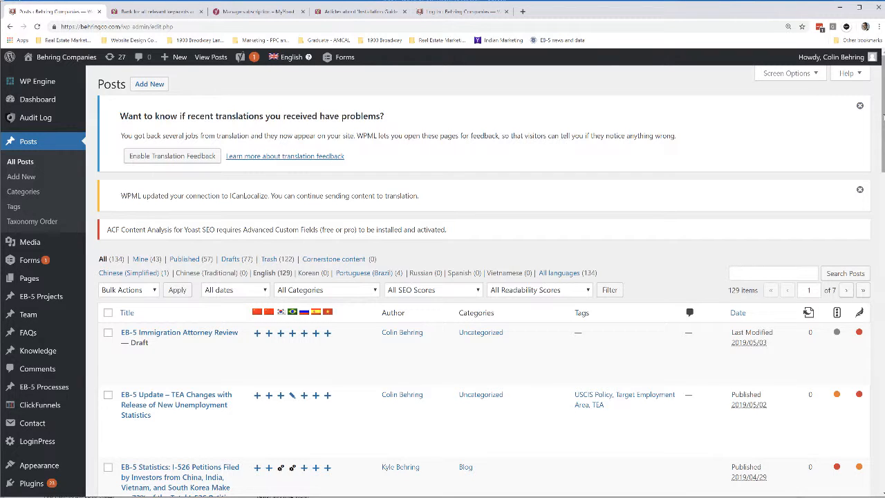
# Machine-translate the post "EB-5 Update – TEA Changes with Release of New Unemployment Statistics" into Korean, marking sentences as complete without additional review.
pyautogui.moveTo(883, 118); pyautogui.dragTo(883, 168)
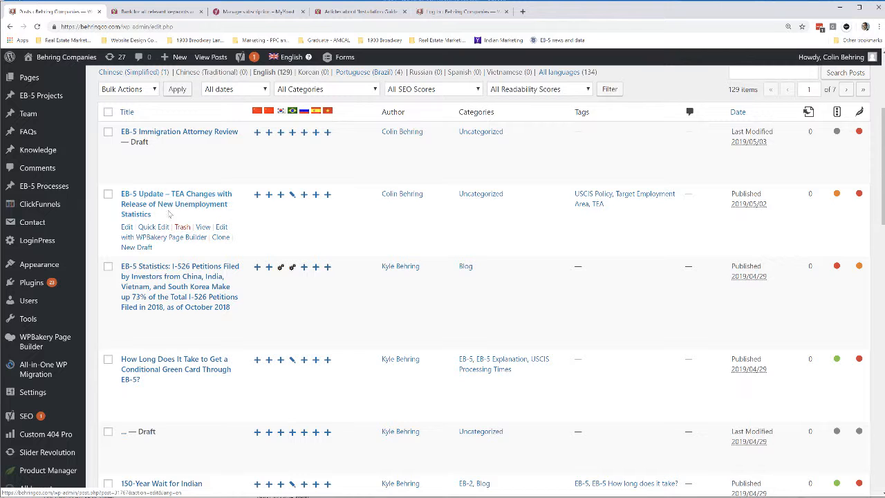
pyautogui.click(280, 194)
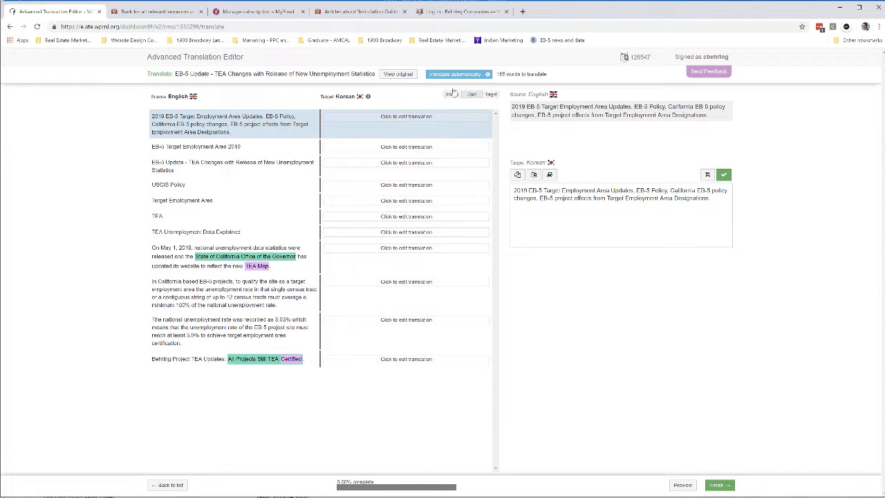
pyautogui.click(476, 74)
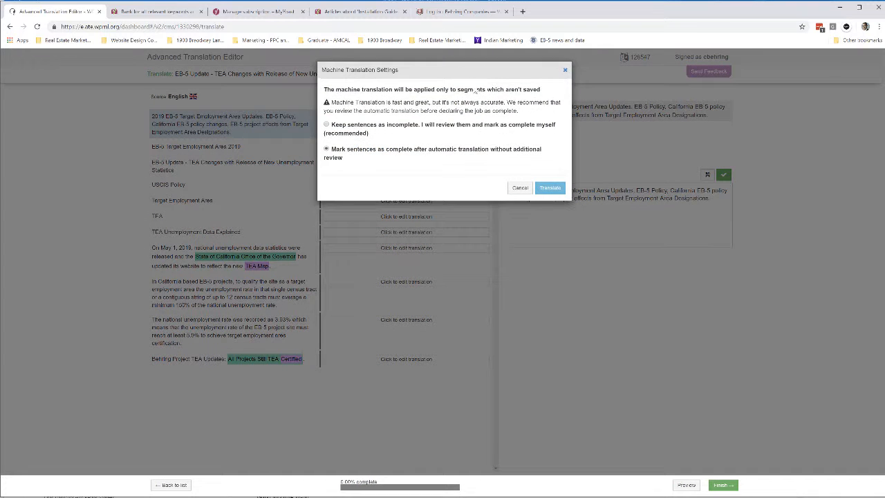
pyautogui.click(549, 187)
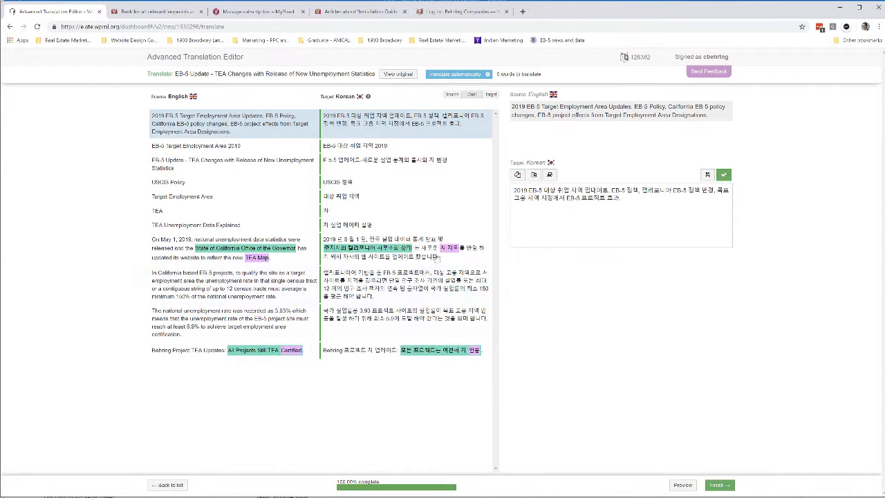
# Confirm the Korean translations of the first two segments, ending with "EB-5 Target Employment Area 2019".
pyautogui.hotkey('ctrl', 'a')
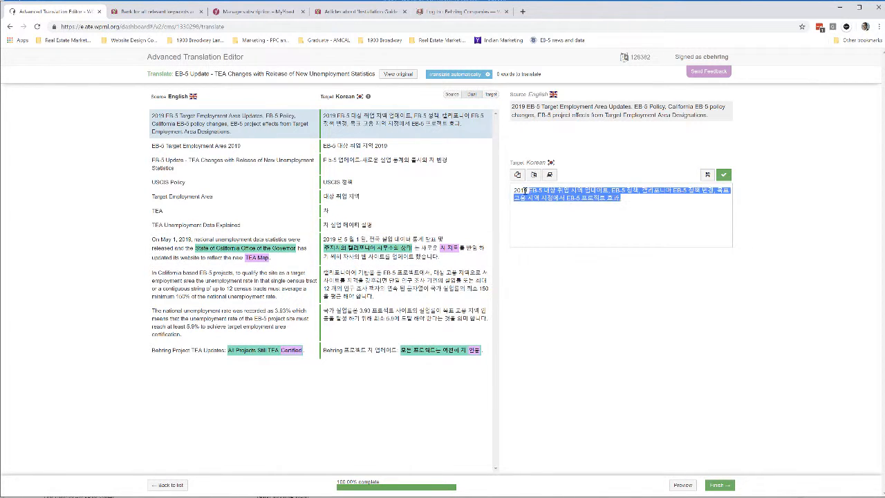
pyautogui.click(724, 175)
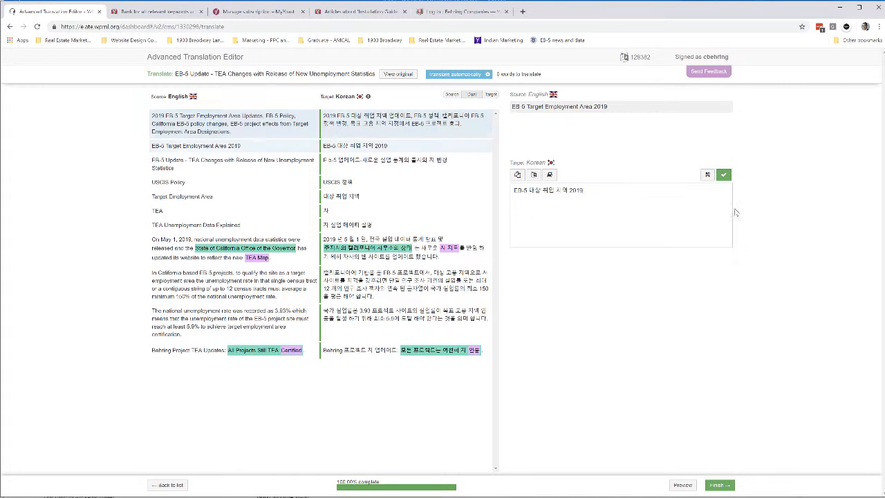
pyautogui.click(724, 175)
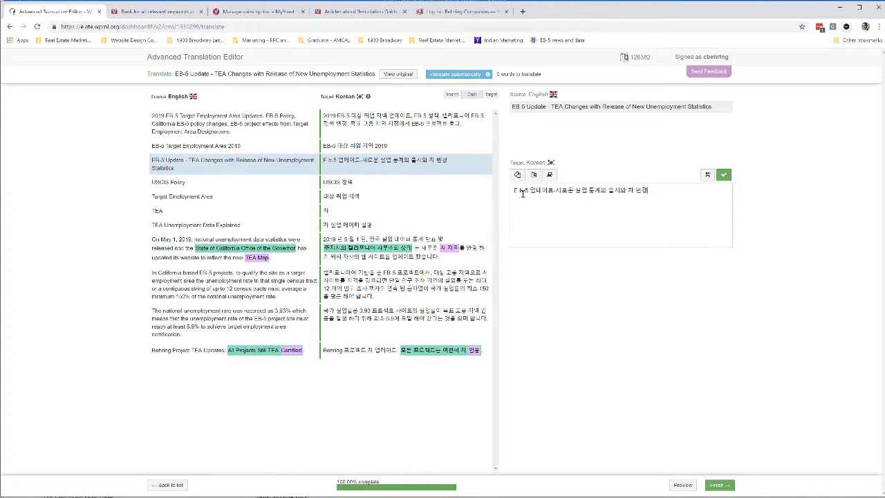
# Correct the start of the Korean title segment to "EB-5", then finish the translation and declare the job complete.
pyautogui.press('BackSpace')
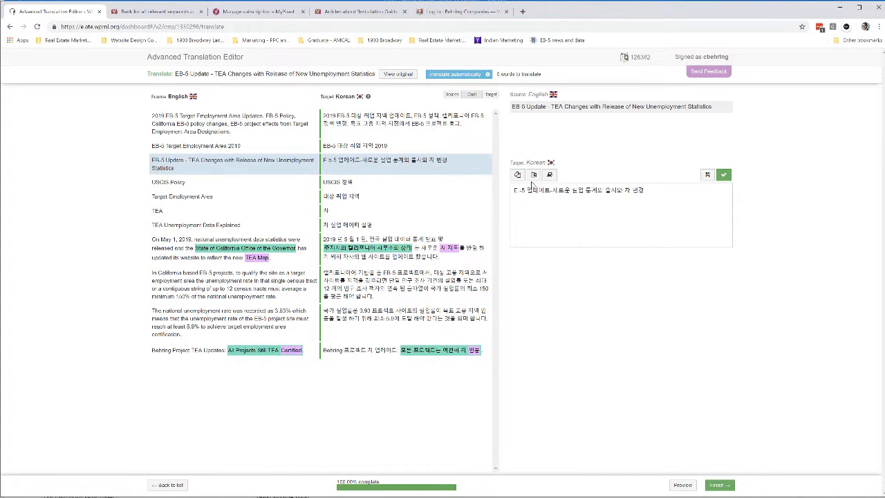
pyautogui.press('BackSpace')
pyautogui.write('B')
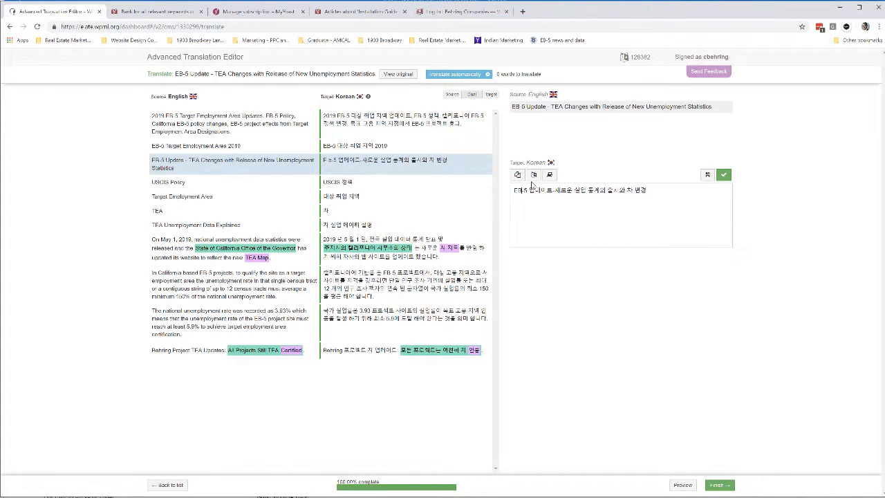
pyautogui.click(728, 485)
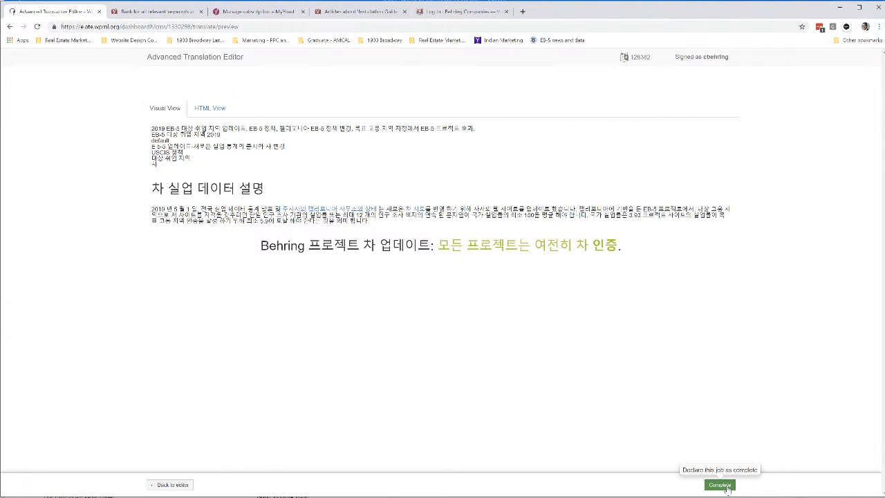
pyautogui.click(726, 486)
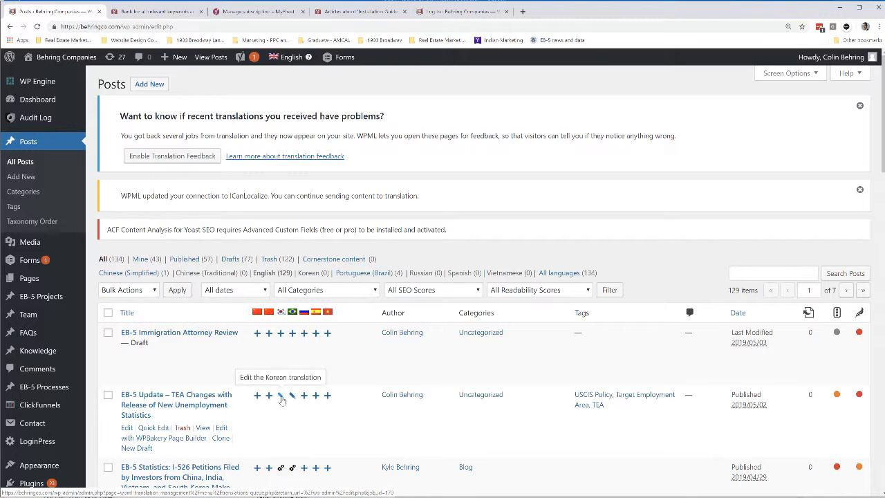
# Machine-translate the EB-5 Update TEA post into Vietnamese, marking sentences as complete without additional review.
pyautogui.click(327, 395)
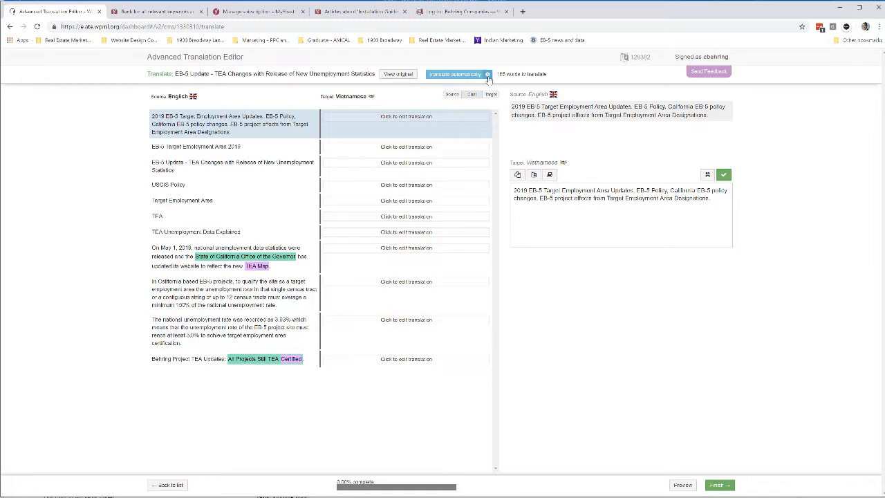
pyautogui.click(487, 76)
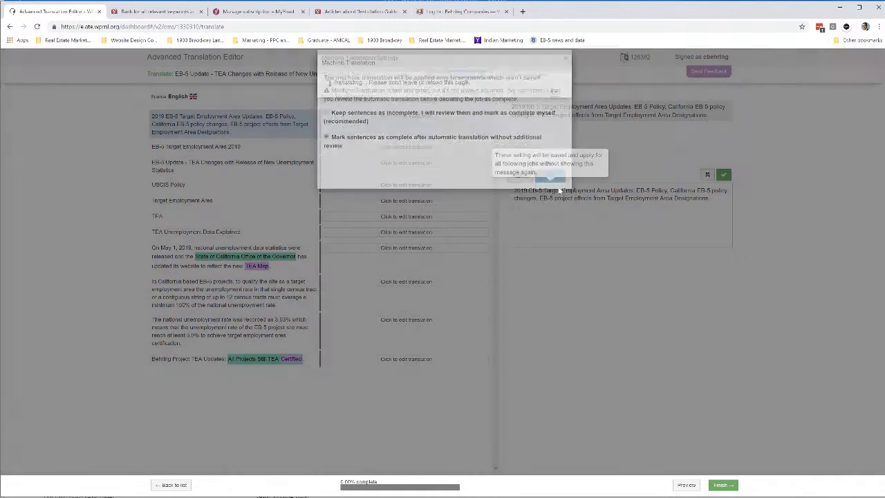
pyautogui.click(550, 188)
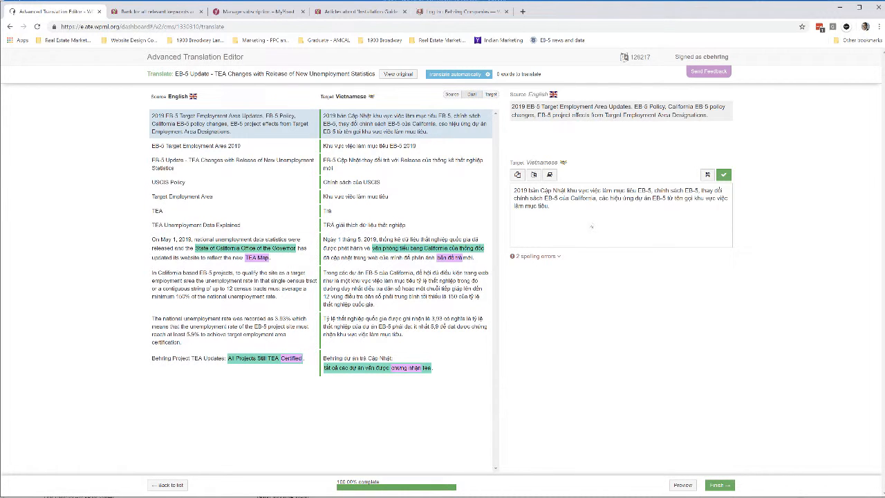
# Check the Vietnamese translation's flagged spelling errors and its "On May 1, 2019" segment, then finish and declare the job complete.
pyautogui.click(550, 258)
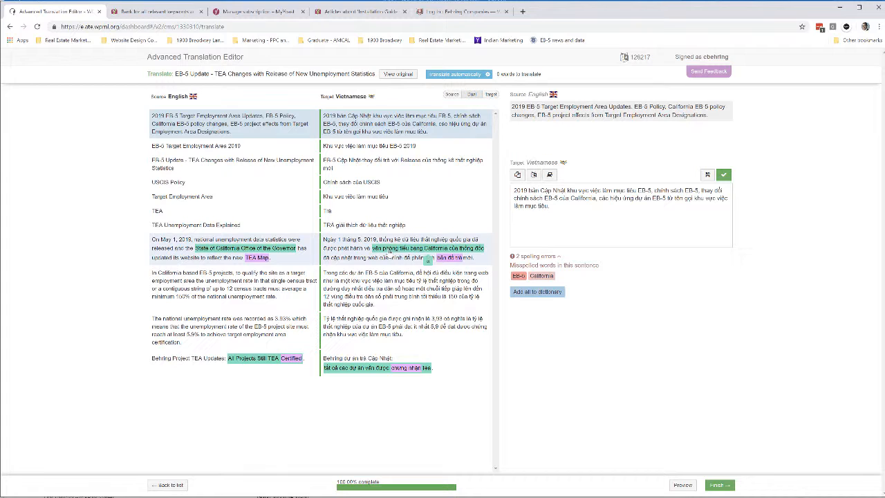
pyautogui.click(427, 260)
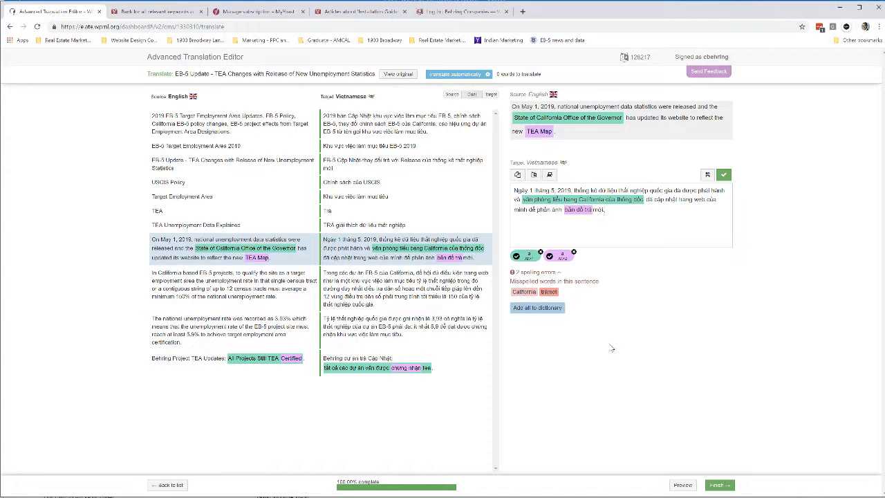
pyautogui.click(723, 487)
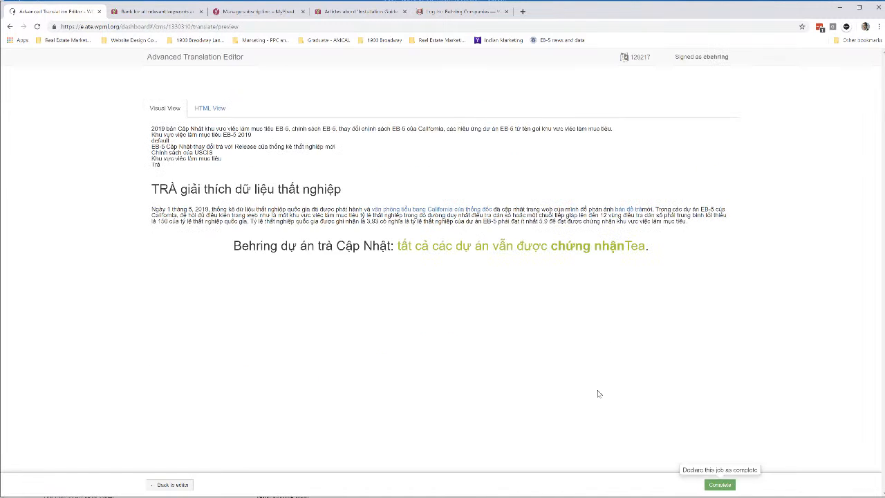
pyautogui.click(724, 485)
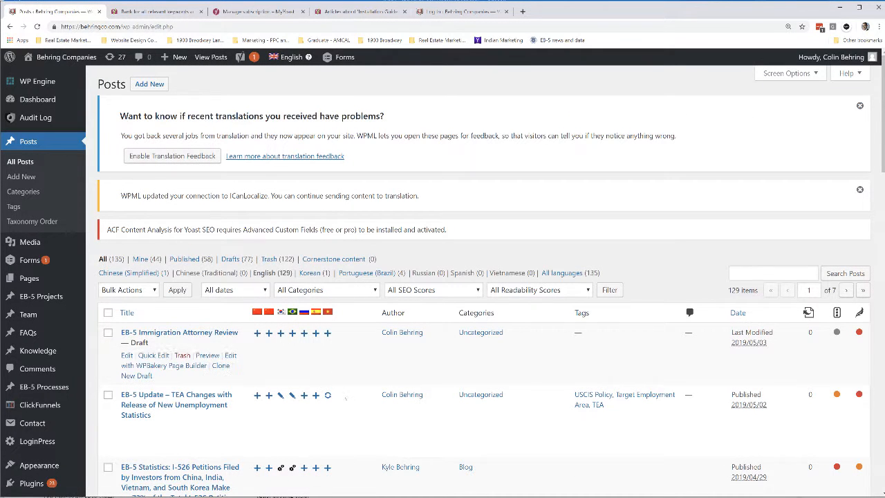
# Machine-translate the EB-5 Update TEA post into Spanish, then finish and declare the job complete.
pyautogui.click(316, 396)
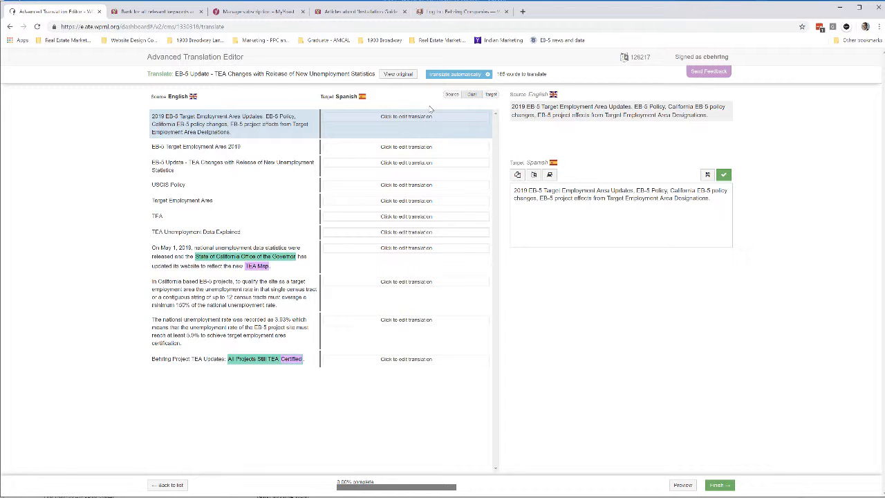
pyautogui.click(456, 74)
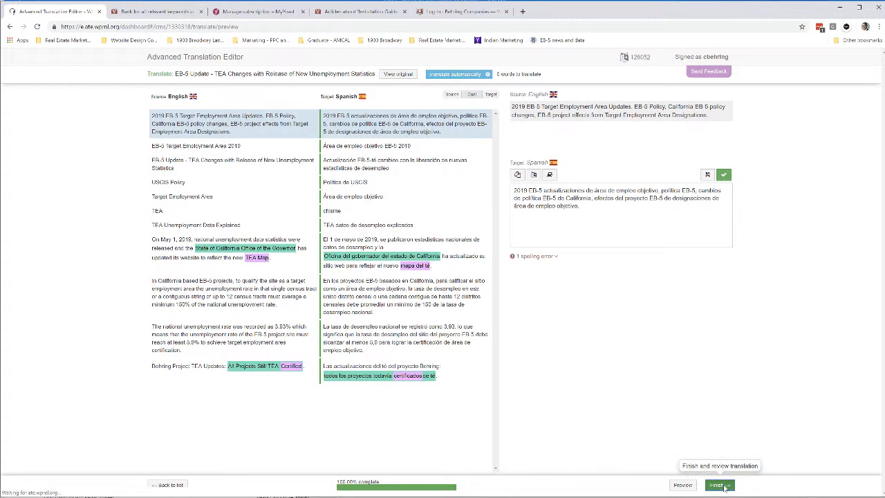
pyautogui.click(722, 484)
pyautogui.click(723, 486)
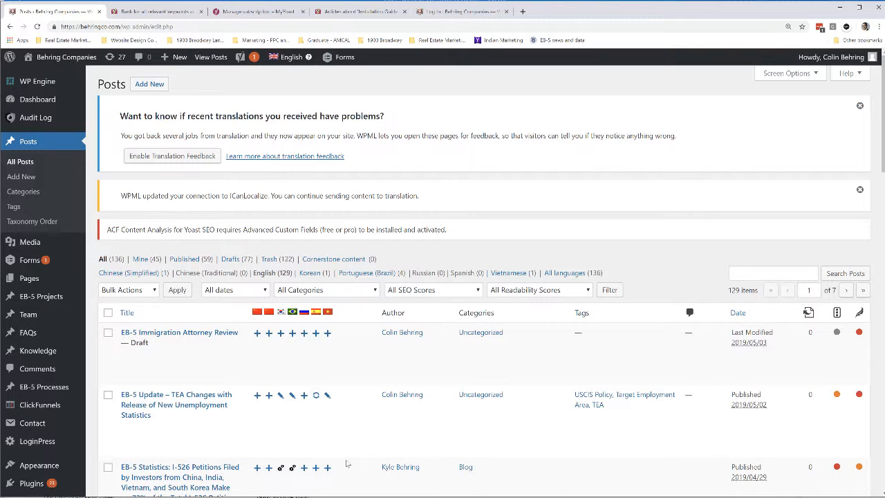
# Machine-translate the EB-5 Update TEA post into Russian, then finish and declare the job complete.
pyautogui.click(305, 396)
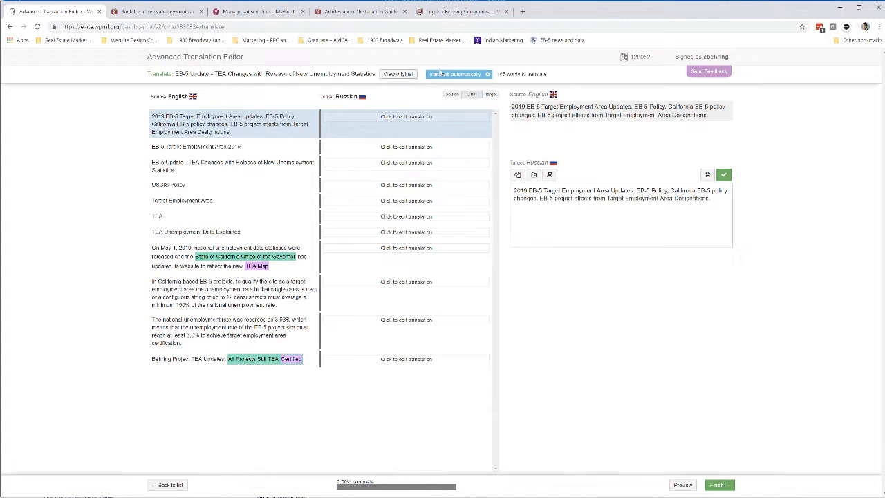
pyautogui.click(455, 74)
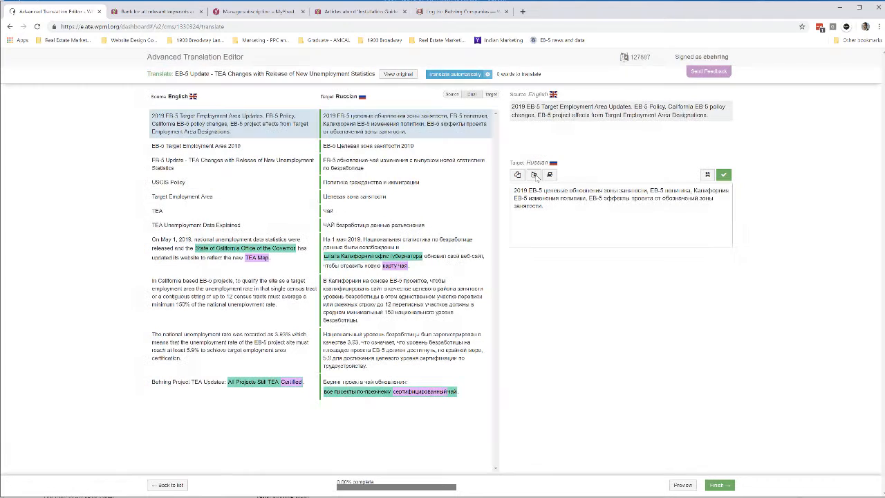
pyautogui.click(716, 485)
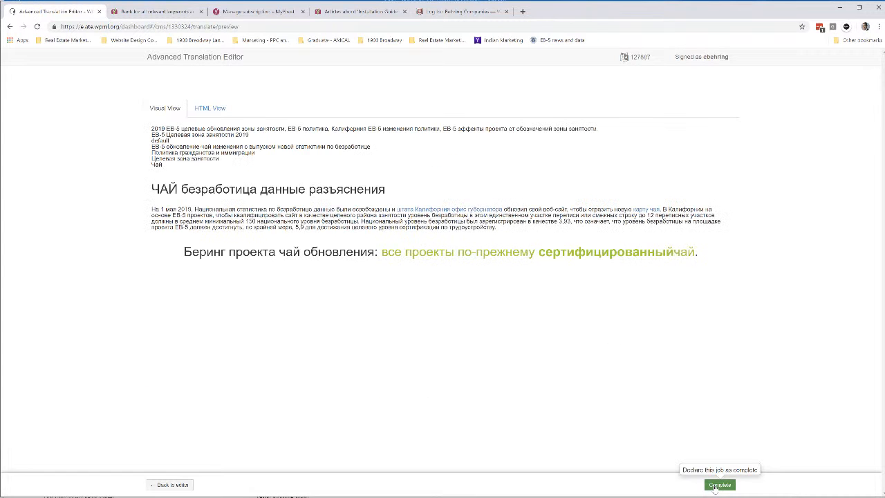
pyautogui.click(719, 484)
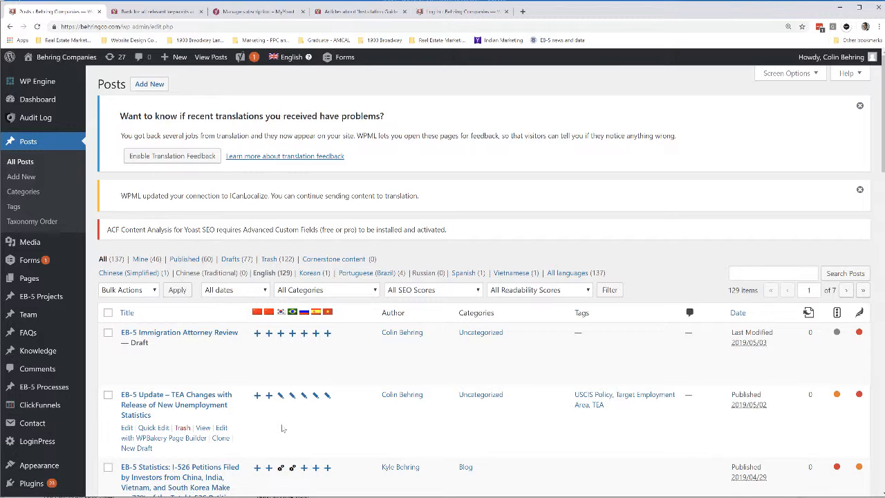
# Machine-translate the EB-5 Update TEA post into Chinese (Traditional), then finish and declare the job complete.
pyautogui.click(268, 395)
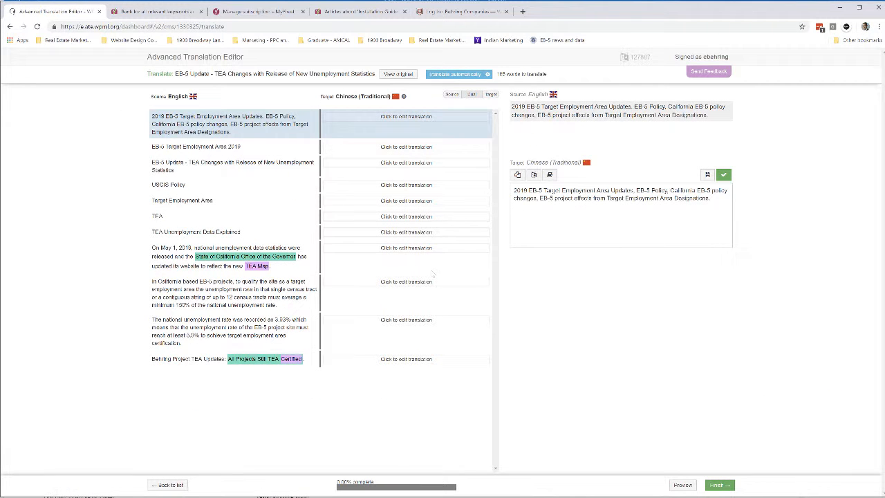
pyautogui.click(461, 74)
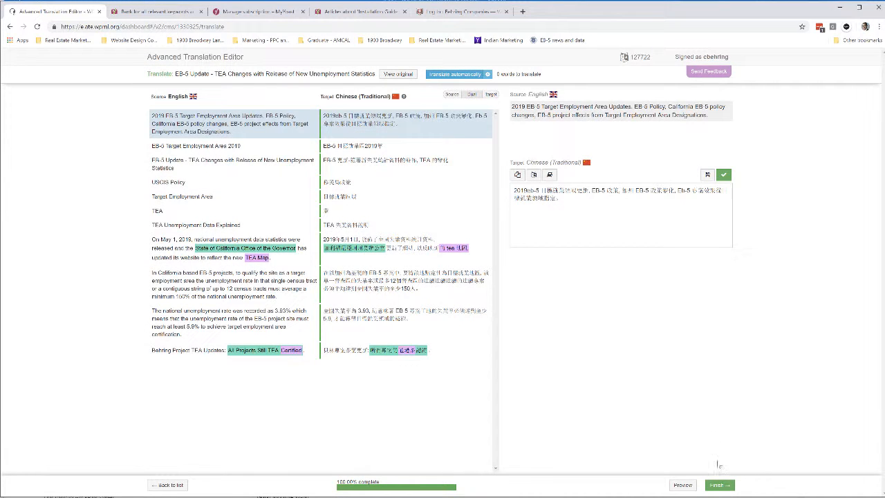
pyautogui.click(719, 486)
pyautogui.click(720, 485)
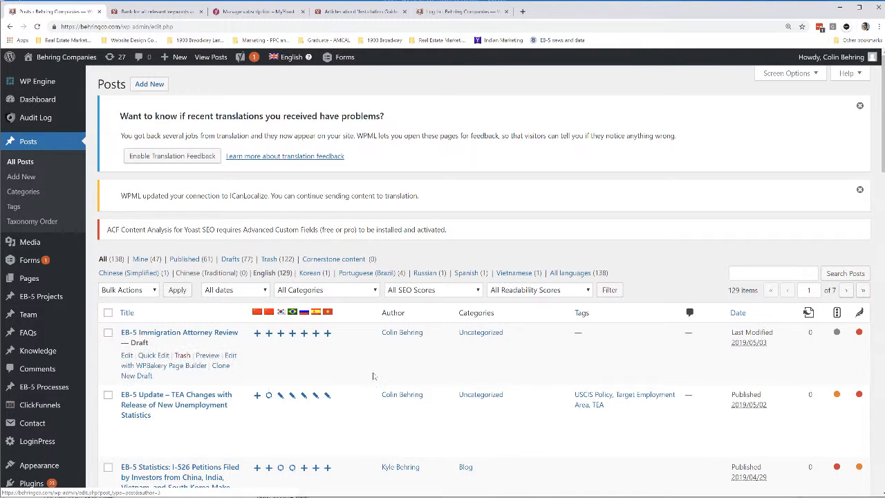
# View the EB-5 Update TEA post's Chinese (Simplified) translation form, then return to the posts list.
pyautogui.click(257, 398)
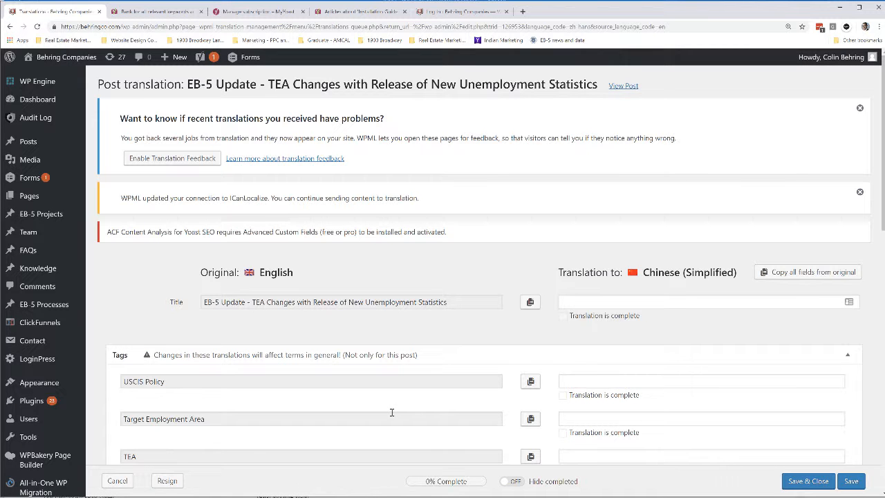
pyautogui.moveTo(882, 196); pyautogui.dragTo(882, 215)
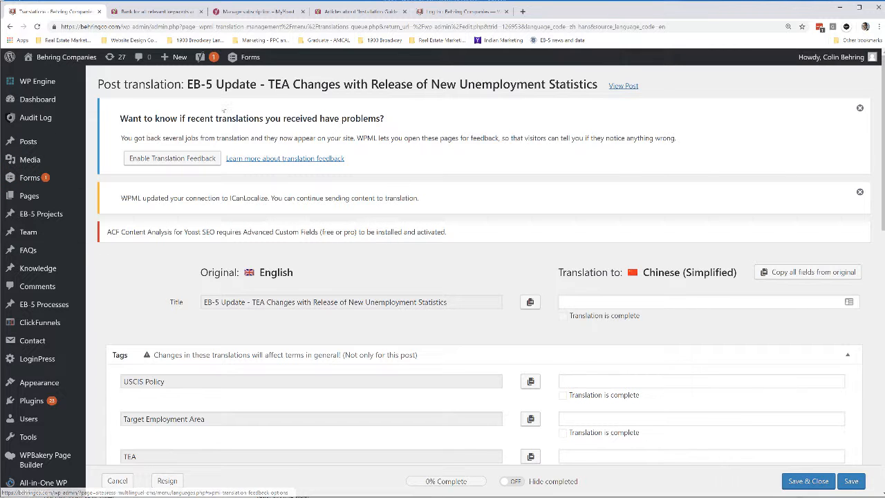
pyautogui.click(11, 27)
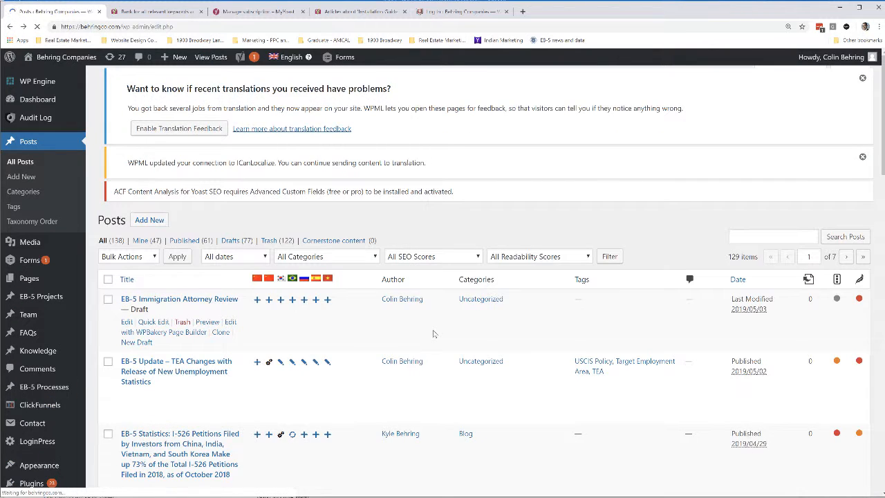
pyautogui.moveTo(882, 117); pyautogui.dragTo(882, 154)
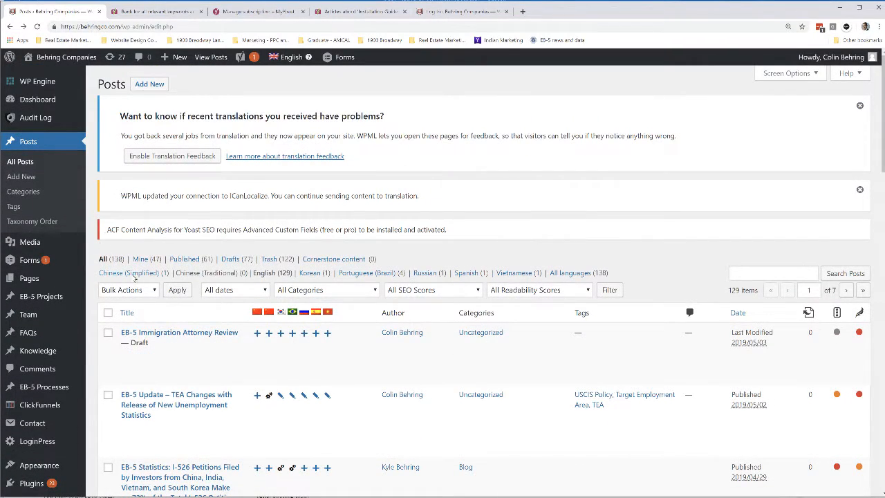
# Open the list of all the site's pages.
pyautogui.moveTo(57, 325)
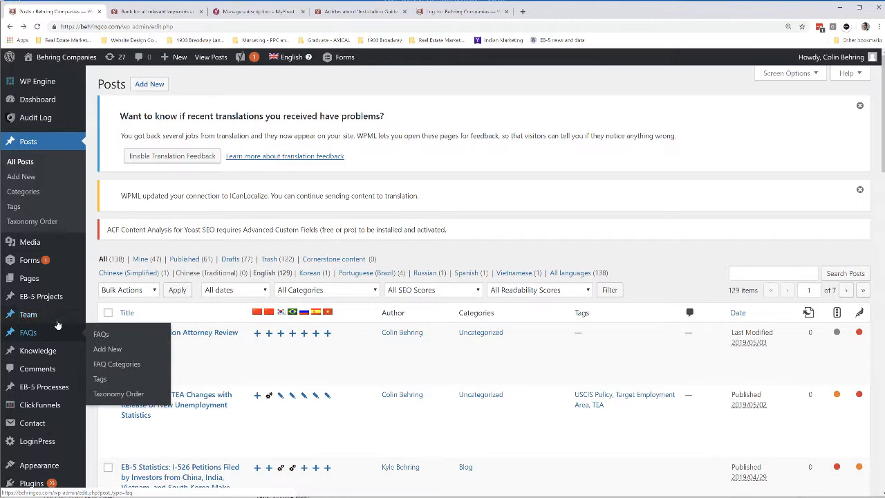
pyautogui.moveTo(35, 274)
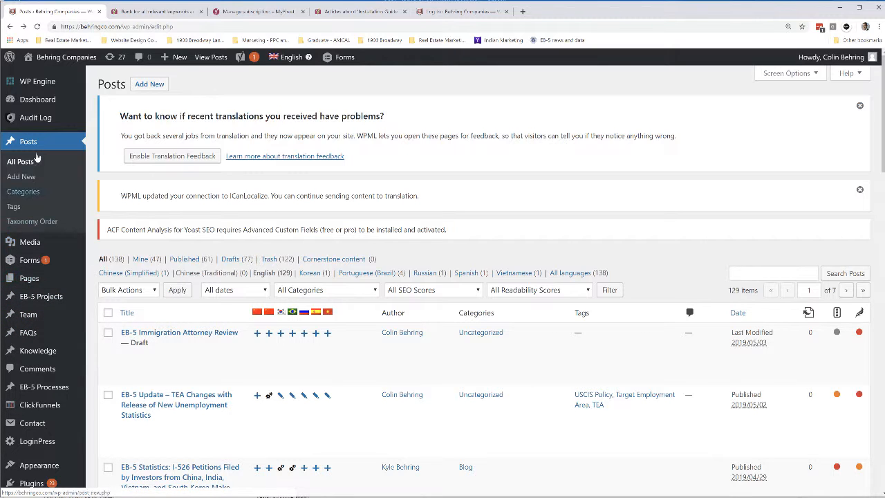
pyautogui.click(30, 279)
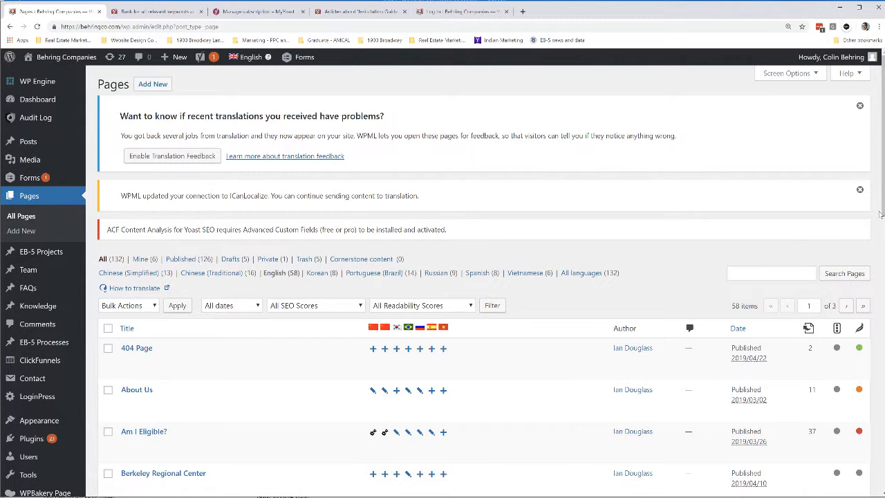
# Try to start a Vietnamese translation of the EB-5 Process page from the pages list, then return to the list.
pyautogui.moveTo(881, 211); pyautogui.dragTo(878, 378)
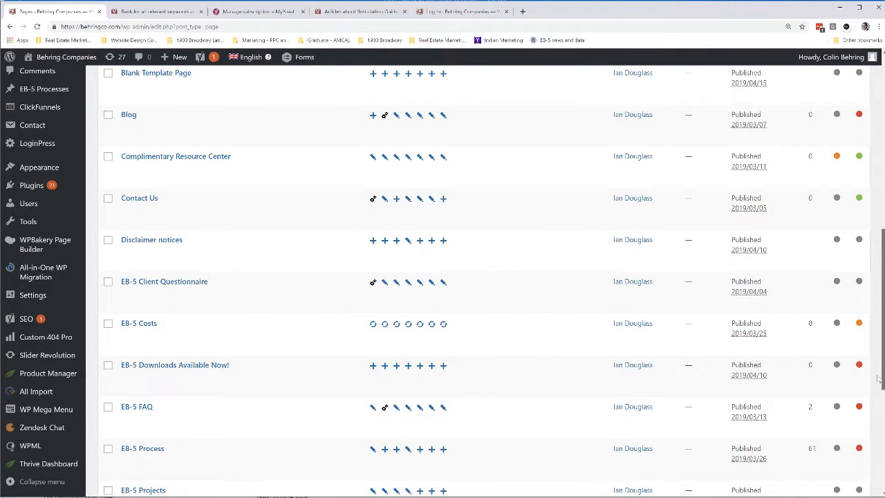
pyautogui.moveTo(878, 378); pyautogui.dragTo(875, 445)
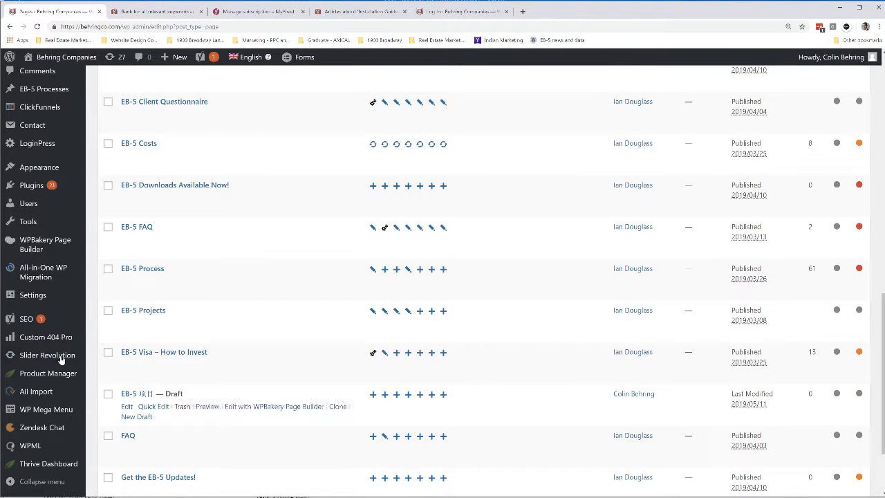
pyautogui.click(443, 269)
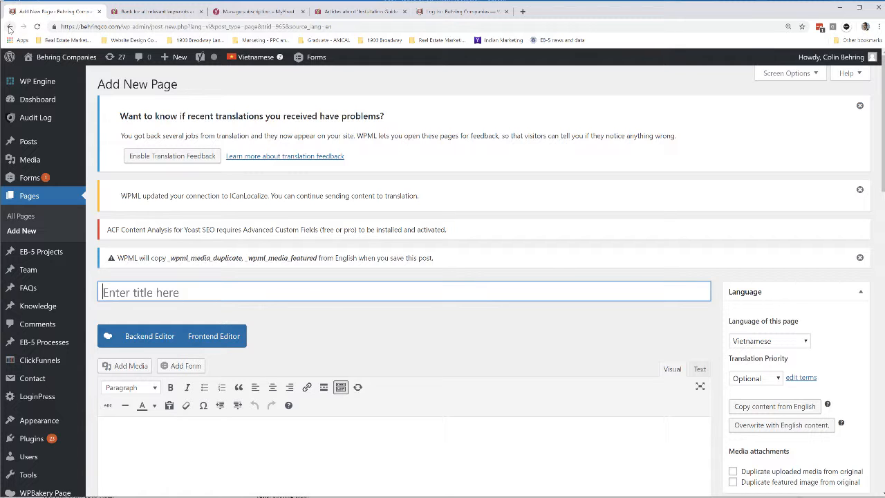
pyautogui.click(10, 26)
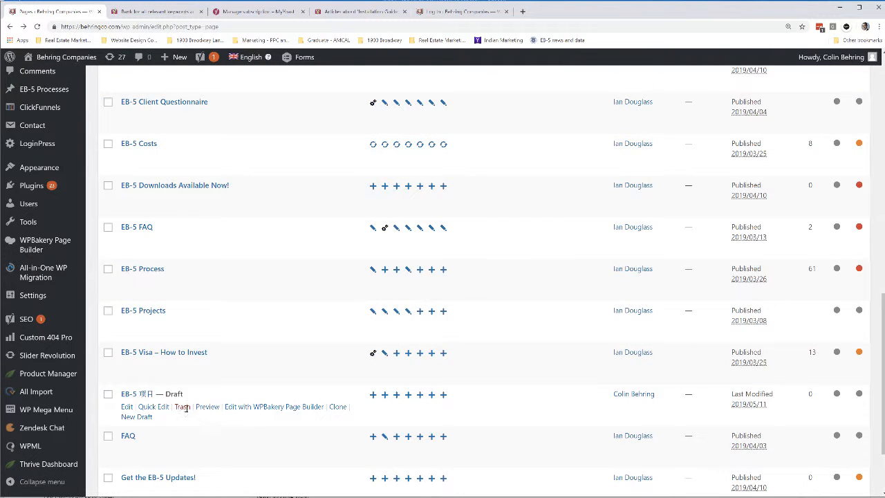
# Open the EB-5 Process page for editing and enable WPML's Translation Editor for this page only.
pyautogui.click(131, 269)
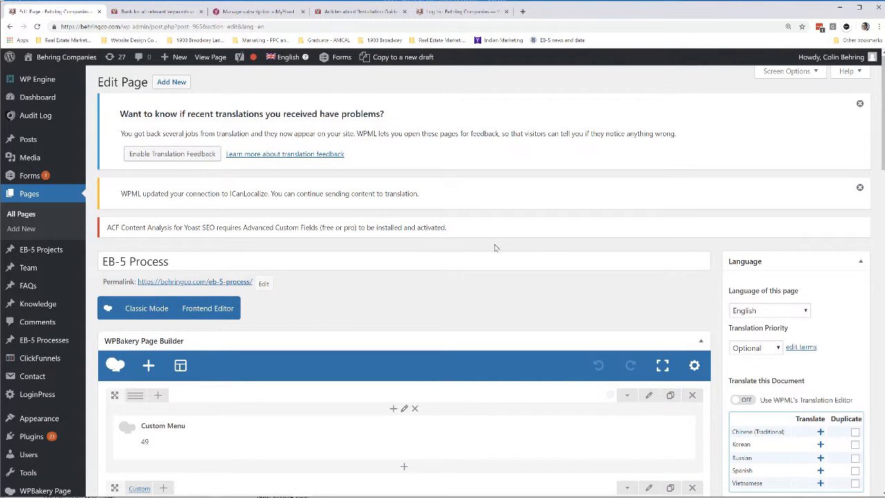
pyautogui.scroll(-1, 550, 386)
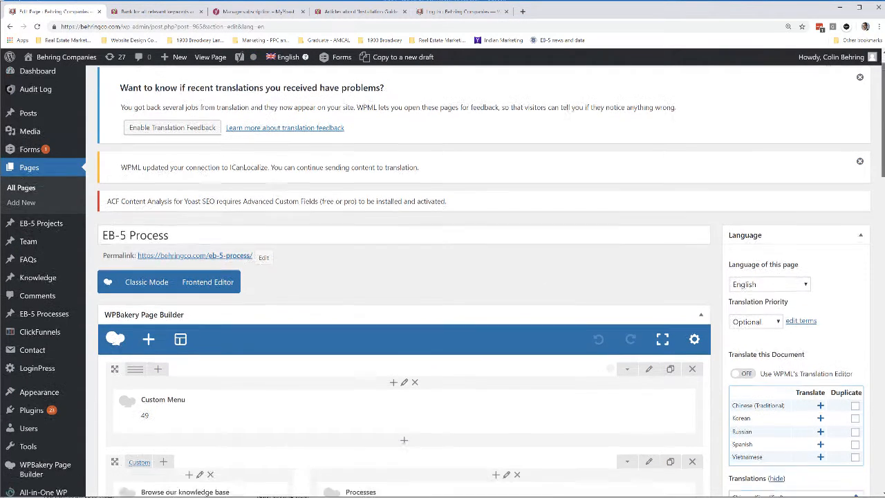
pyautogui.scroll(-4, 442, 277)
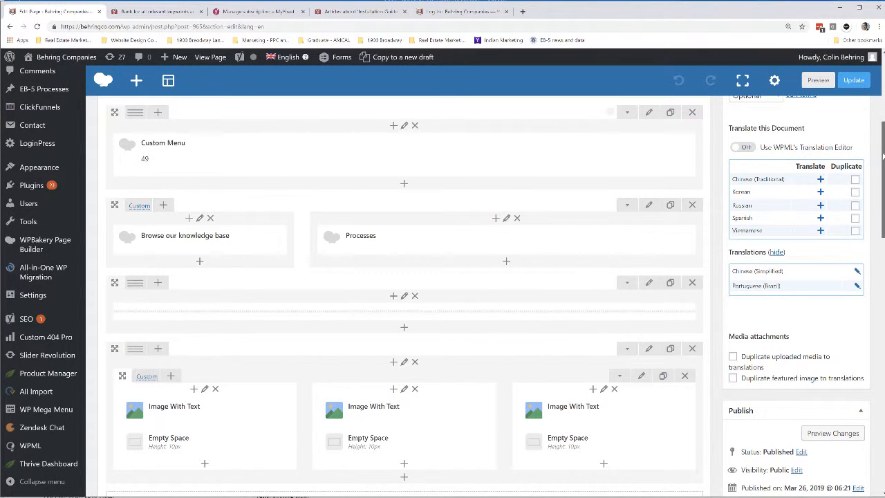
pyautogui.scroll(2, 132, 393)
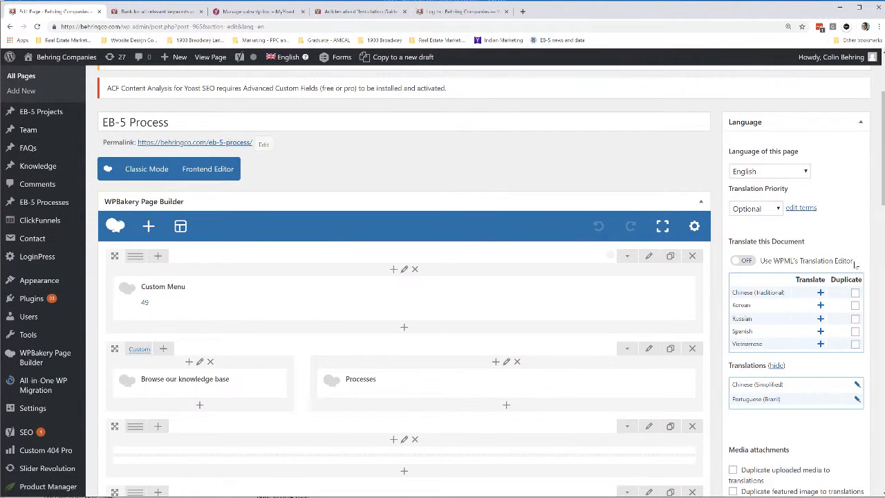
pyautogui.click(745, 262)
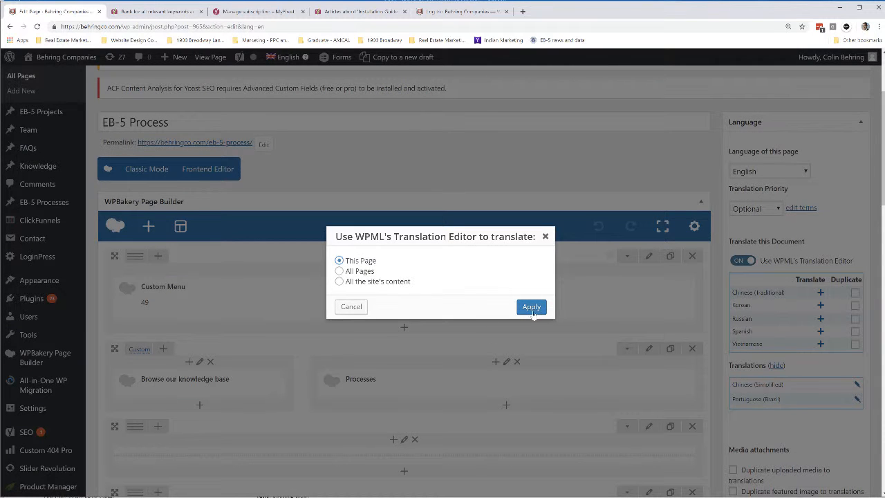
pyautogui.click(532, 311)
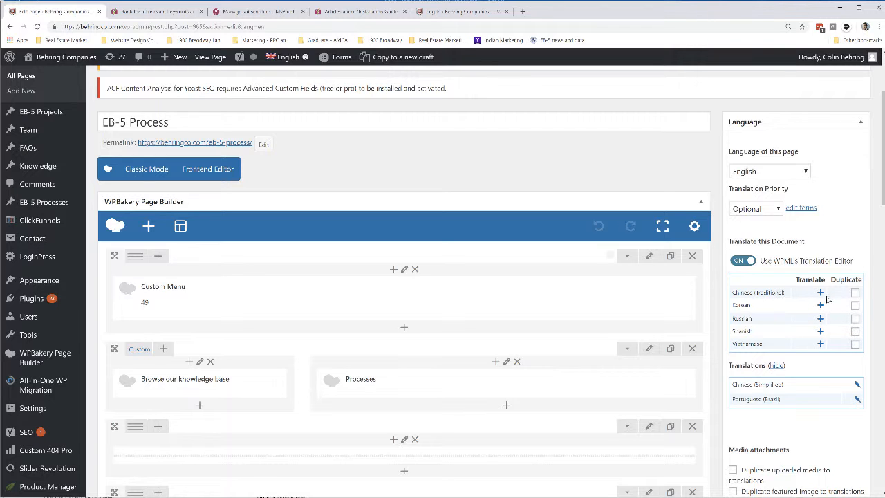
# Machine-translate the EB-5 Process page into Vietnamese, confirm the translated title and dismiss all the calendar reminders.
pyautogui.click(821, 345)
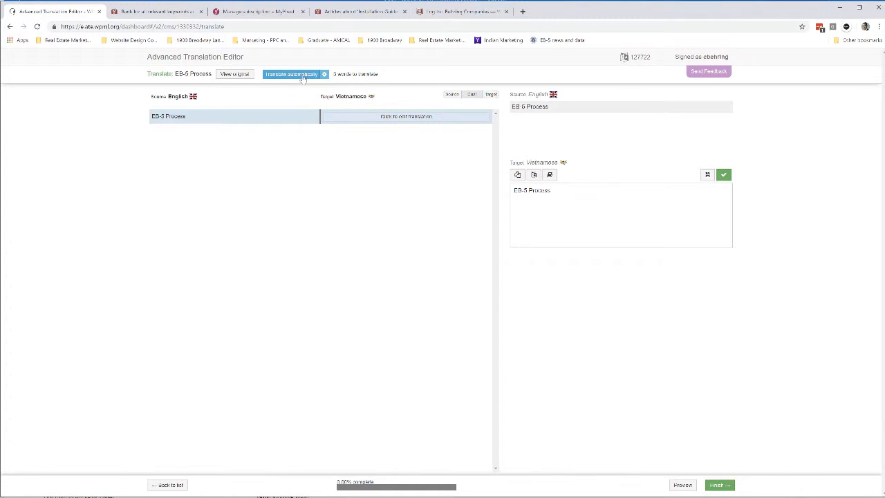
pyautogui.click(303, 76)
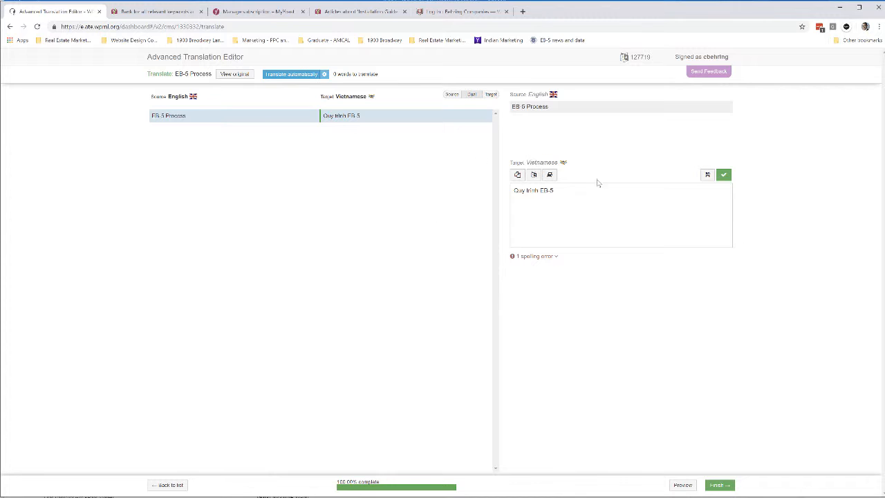
pyautogui.click(723, 175)
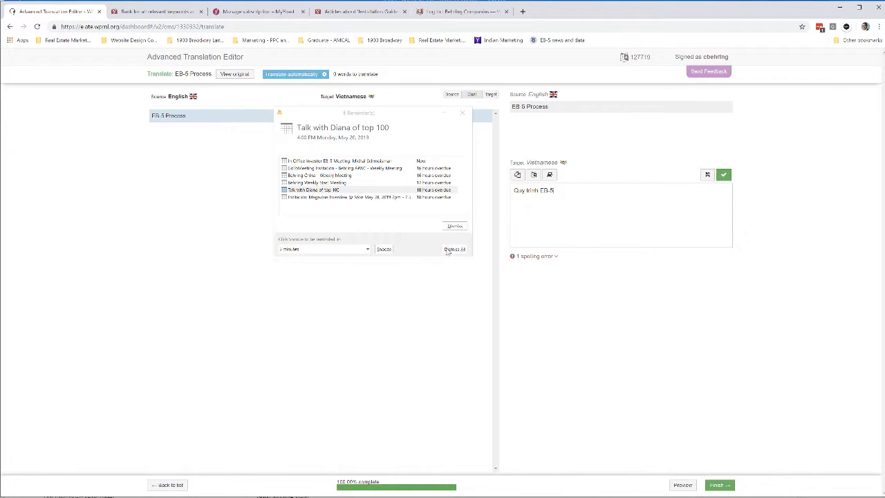
pyautogui.click(453, 249)
pyautogui.click(353, 201)
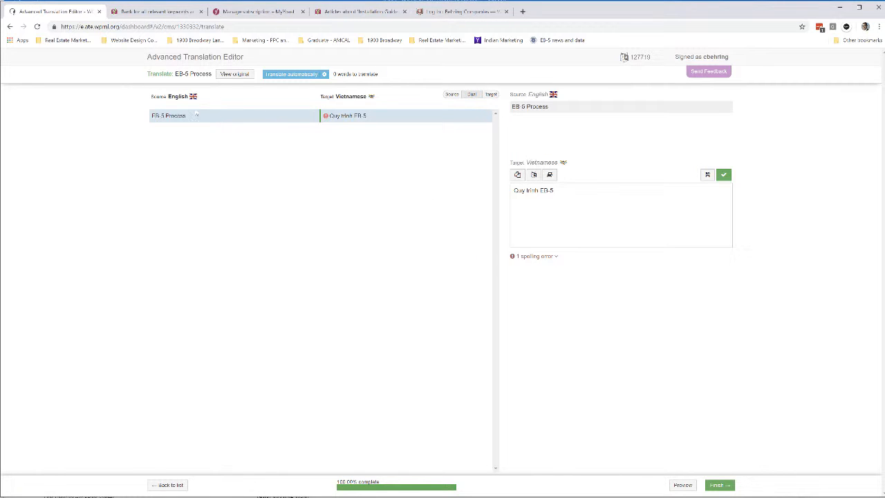
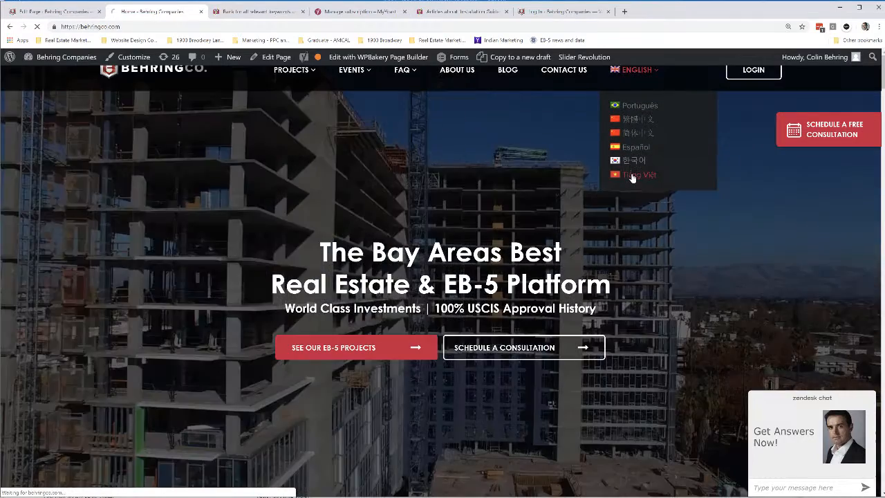
# View the site's homepage in Vietnamese, close the browser's translation offer and check the navigation menu items.
pyautogui.click(633, 175)
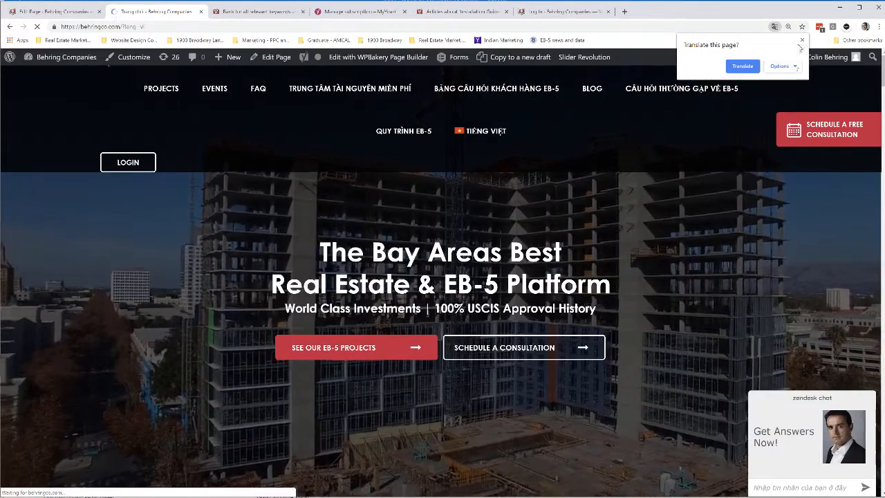
pyautogui.click(801, 41)
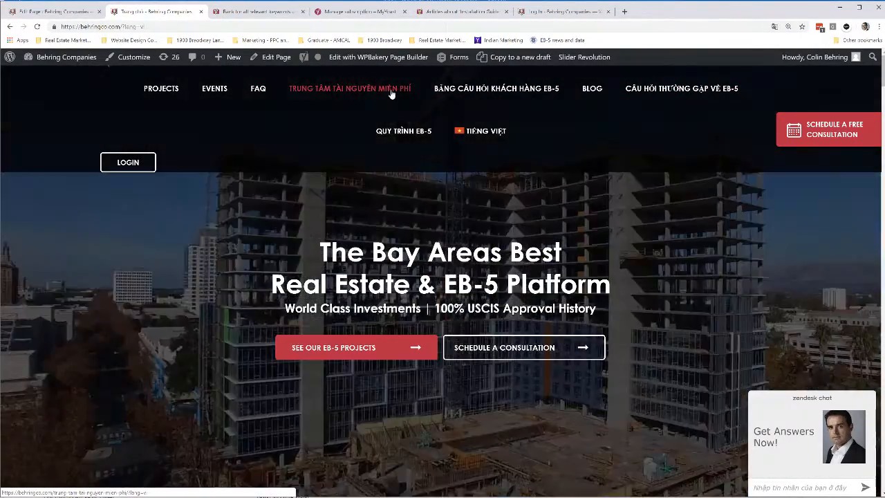
pyautogui.moveTo(181, 91)
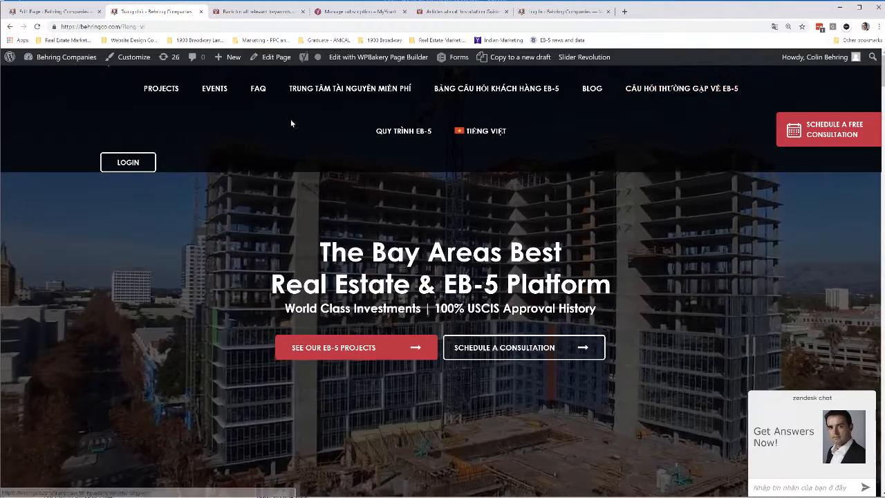
pyautogui.moveTo(148, 90)
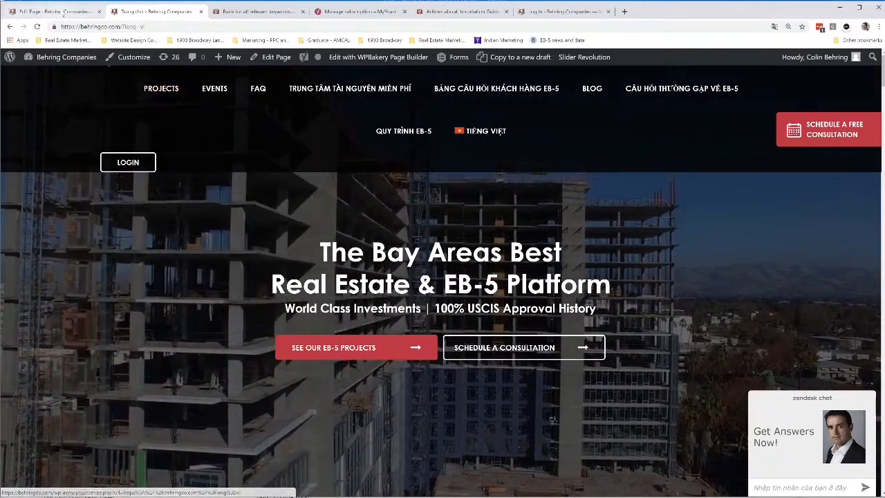
# Return to the site admin, open the Main Menu for editing and go to the synchronization of menus between languages.
pyautogui.click(63, 12)
pyautogui.moveTo(47, 423)
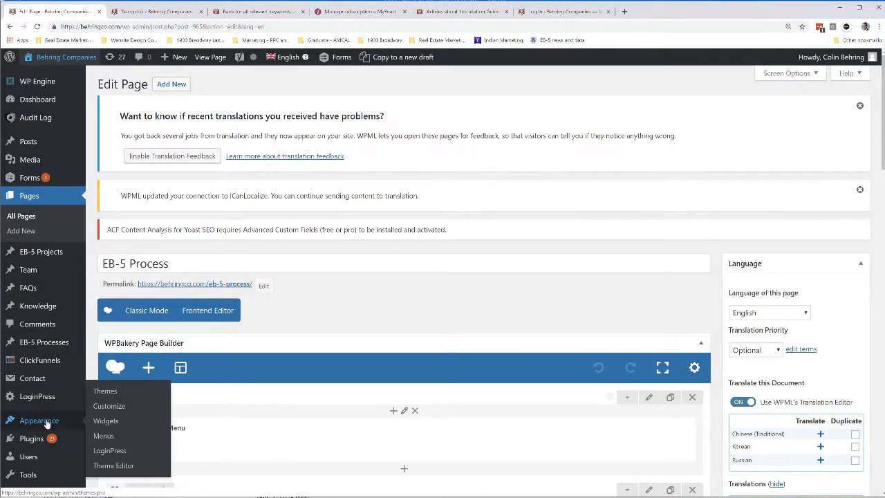
pyautogui.click(105, 436)
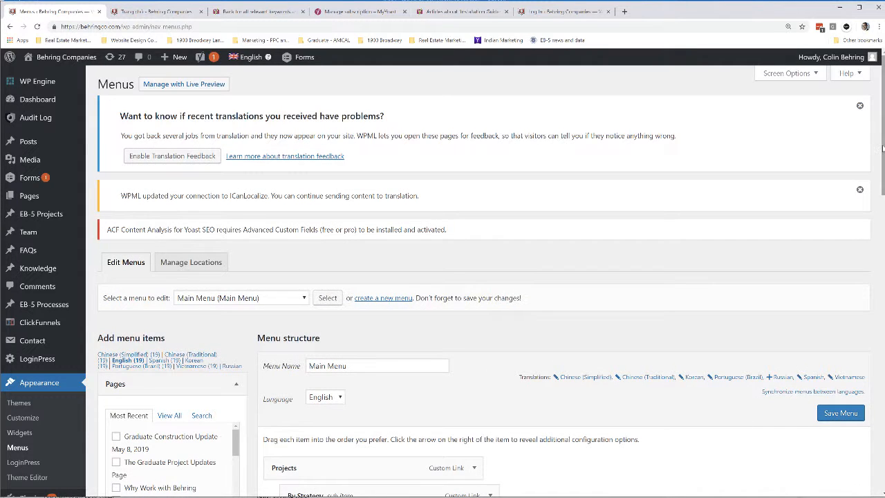
pyautogui.moveTo(882, 149); pyautogui.dragTo(882, 231)
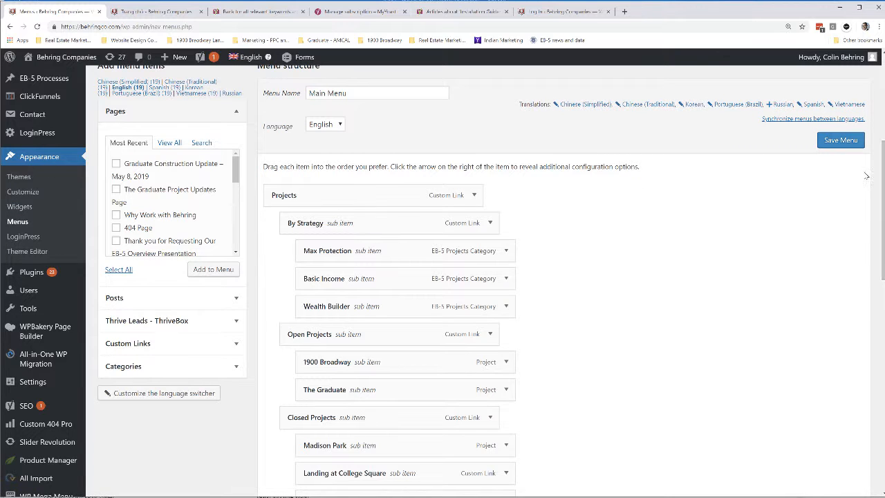
pyautogui.scroll(1, 864, 186)
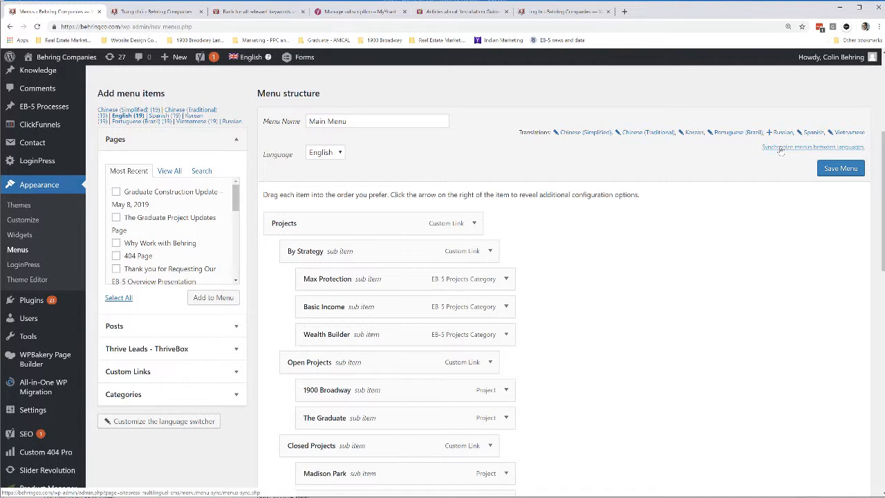
pyautogui.click(779, 147)
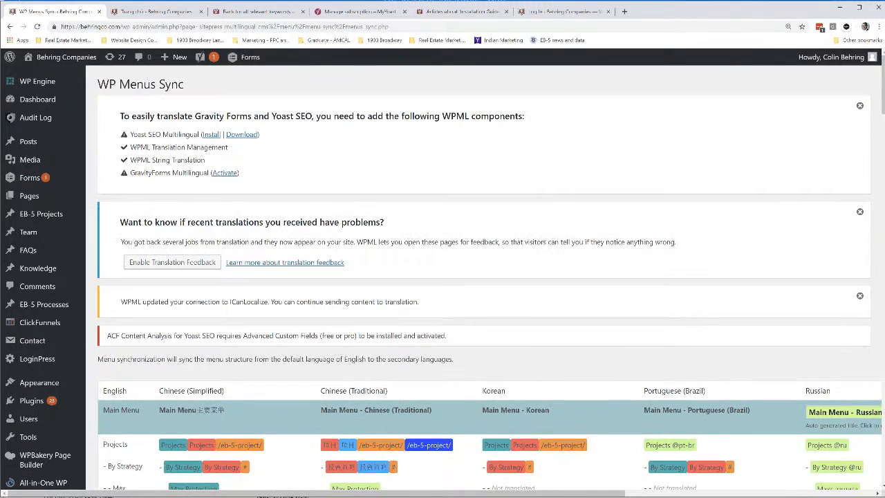
# Examine the Main Menu's synchronization table across all the languages for untranslated, moved and missing items.
pyautogui.moveTo(882, 90); pyautogui.dragTo(883, 130)
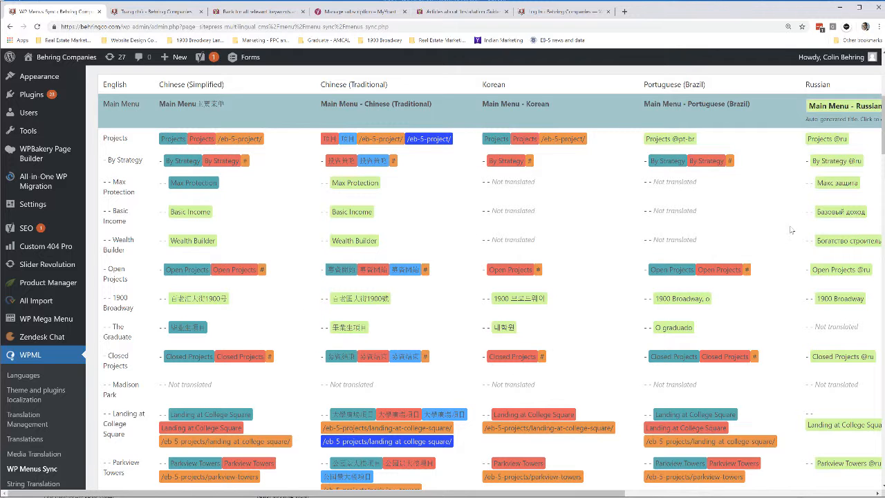
pyautogui.moveTo(543, 494); pyautogui.dragTo(794, 494)
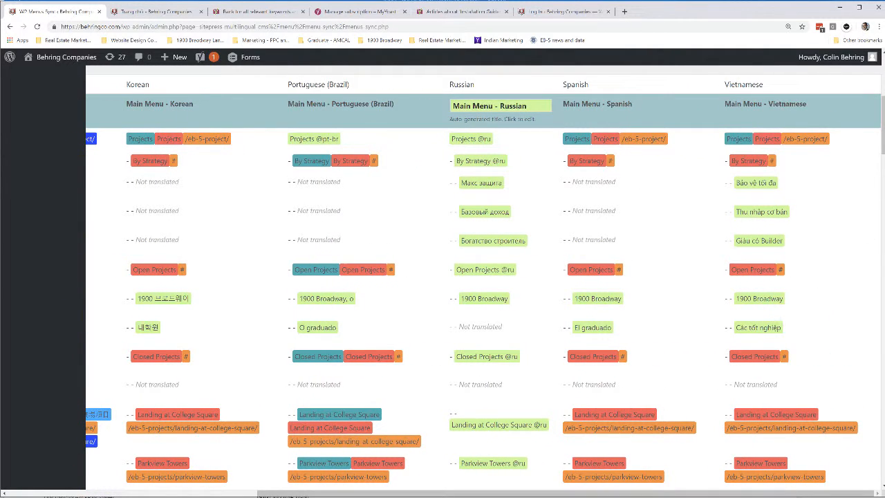
pyautogui.scroll(-3, 473, 265)
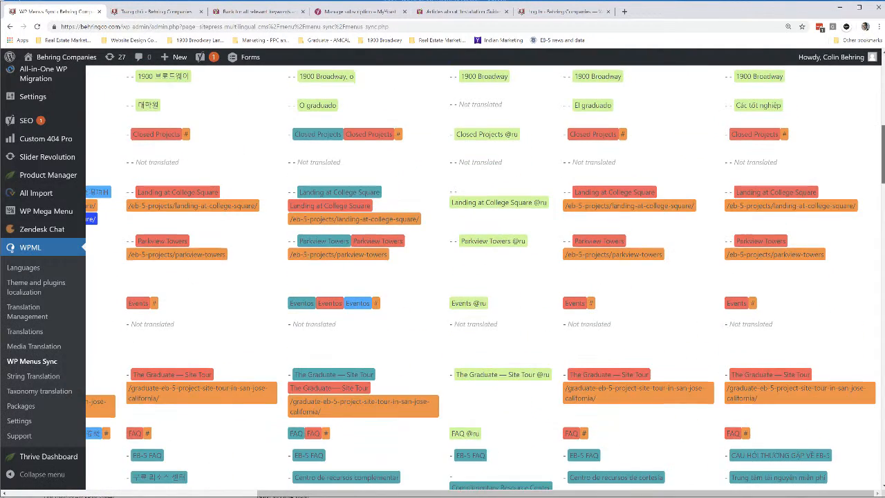
pyautogui.scroll(-3, 472, 276)
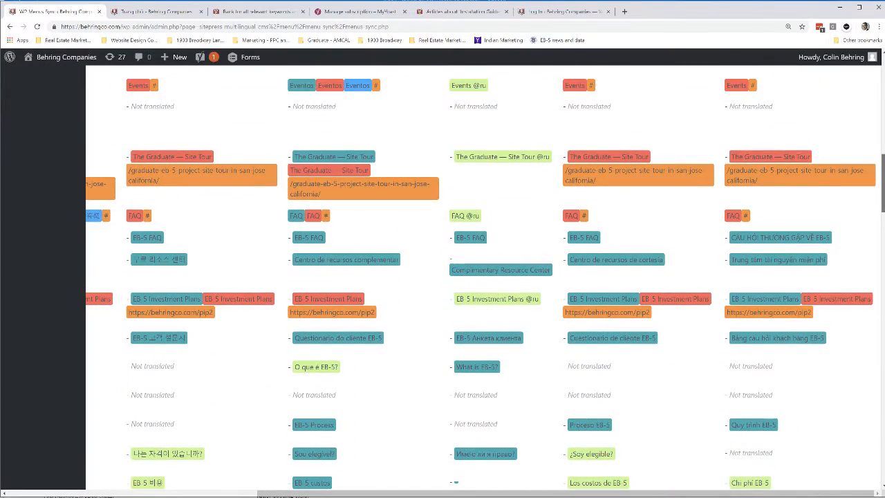
pyautogui.scroll(6, 485, 277)
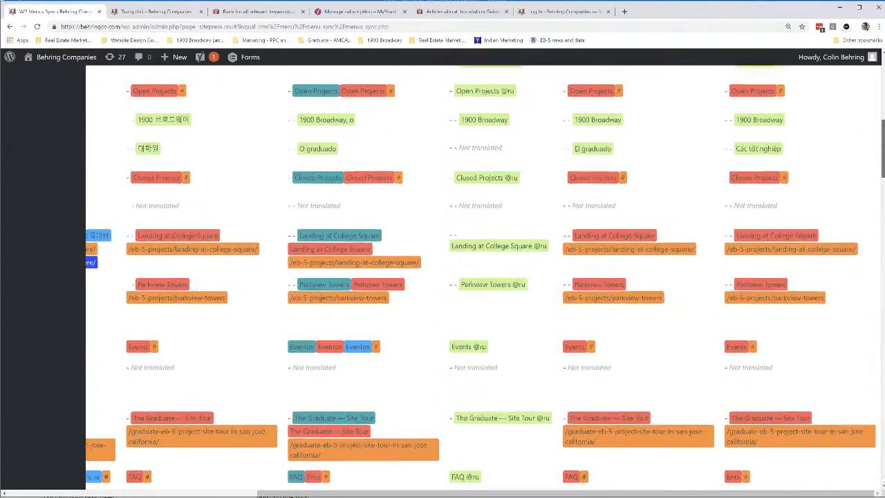
pyautogui.scroll(-2, 483, 276)
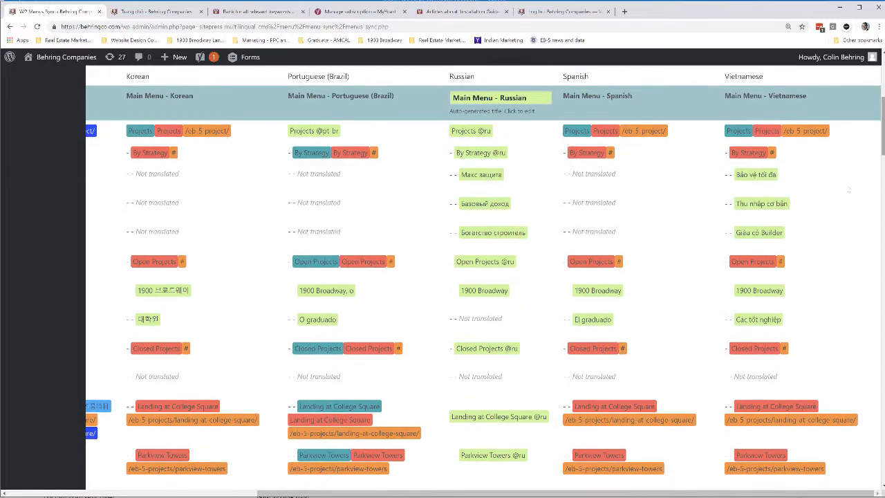
pyautogui.moveTo(682, 495); pyautogui.dragTo(436, 495)
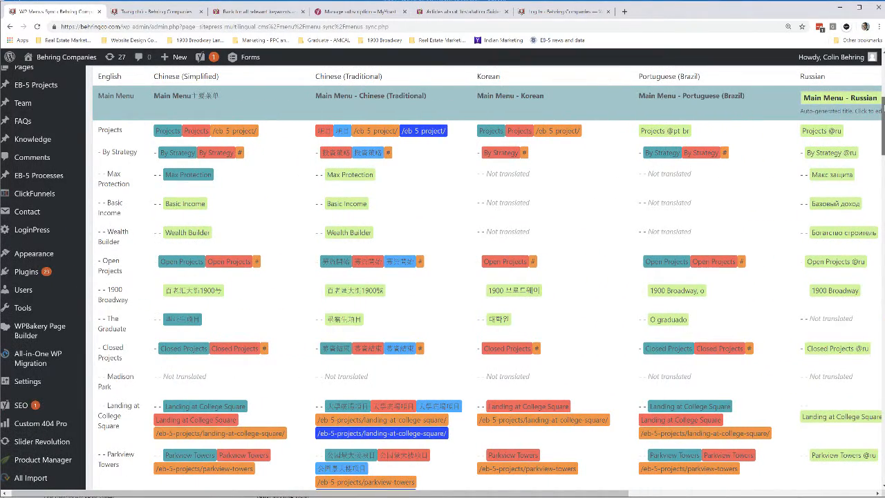
# Submit the menus for synchronization across the languages, then switch back to the Vietnamese homepage.
pyautogui.moveTo(882, 126); pyautogui.dragTo(874, 464)
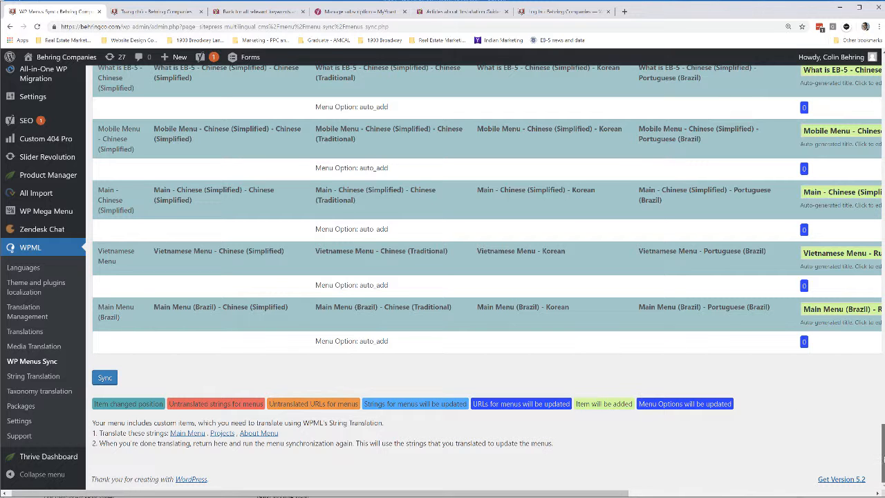
pyautogui.scroll(1, 882, 456)
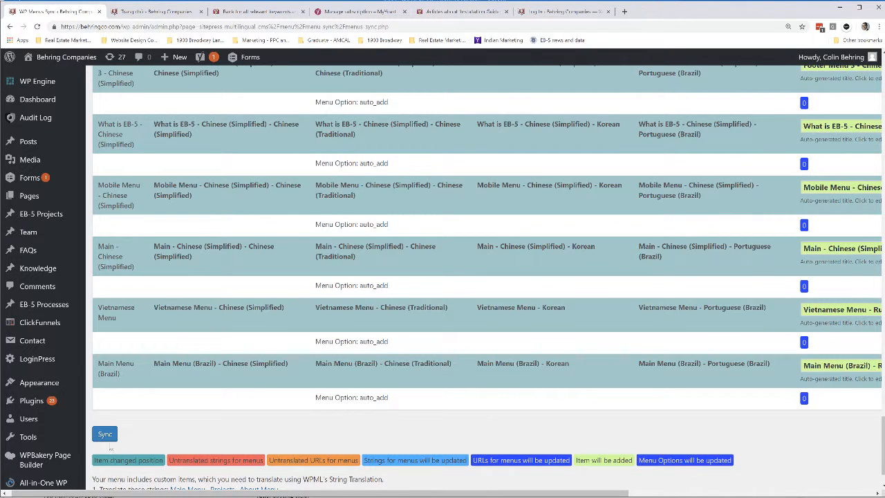
pyautogui.click(109, 435)
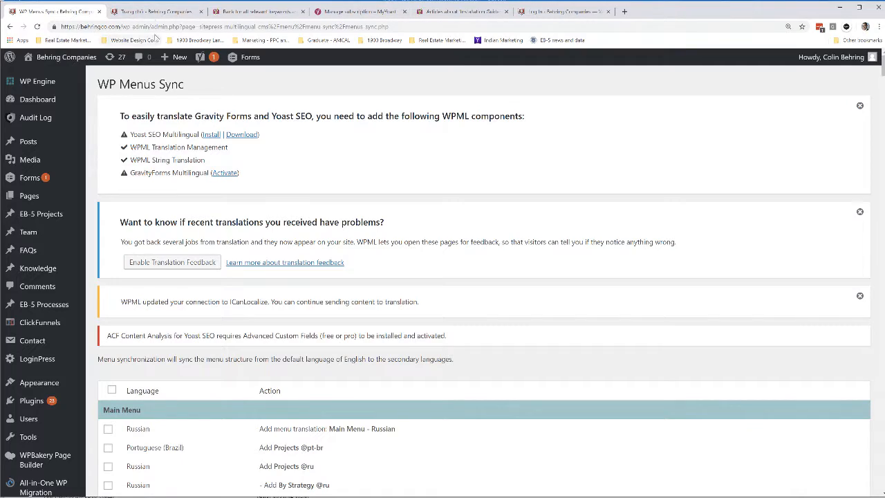
pyautogui.click(152, 11)
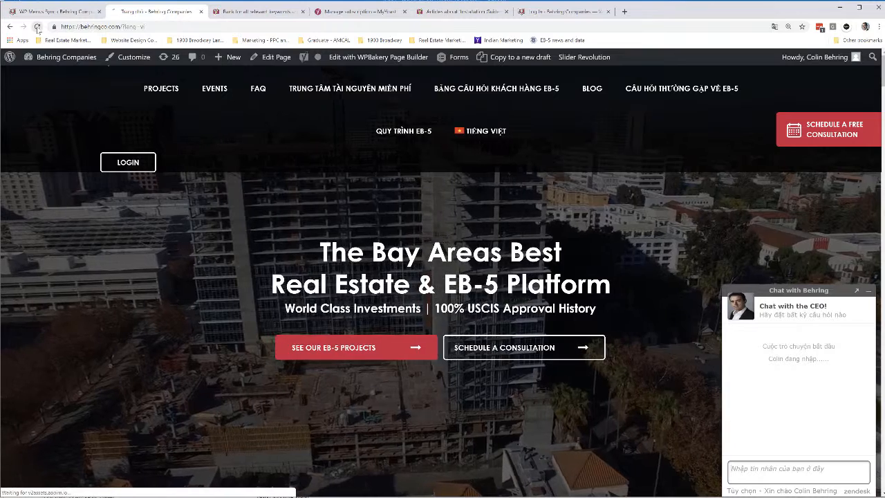
# Reload the Vietnamese homepage and dismiss the translation offer, then open the English homepage in a separate tab to compare its navigation menu.
pyautogui.click(37, 26)
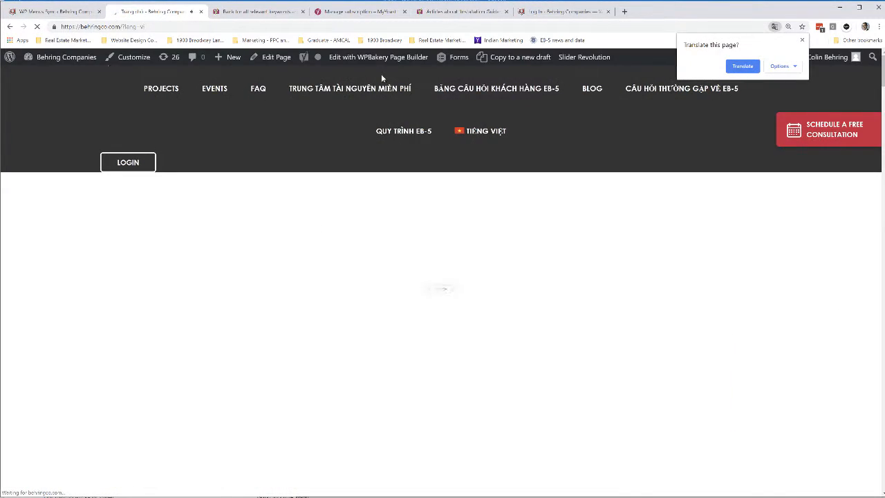
pyautogui.click(802, 40)
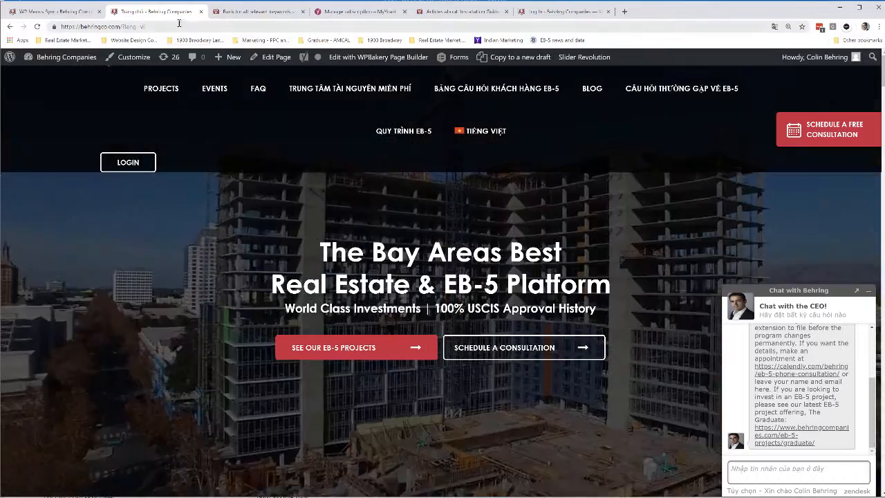
pyautogui.rightClick(56, 57)
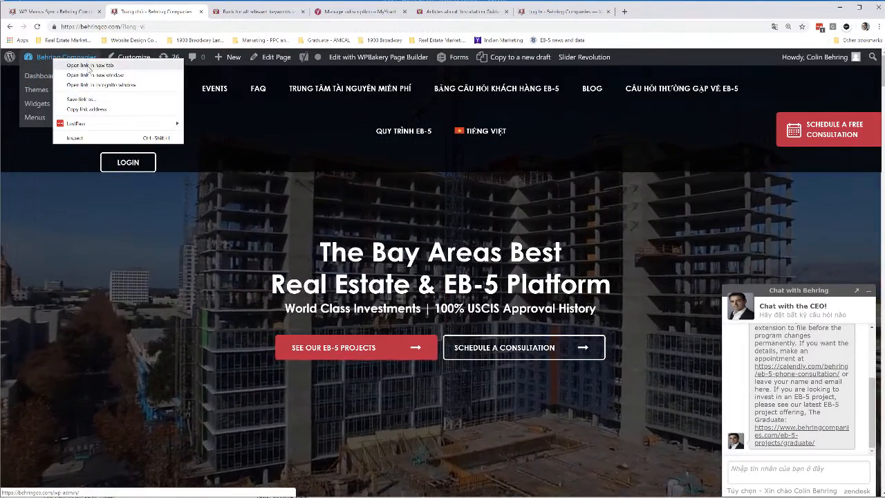
pyautogui.click(90, 63)
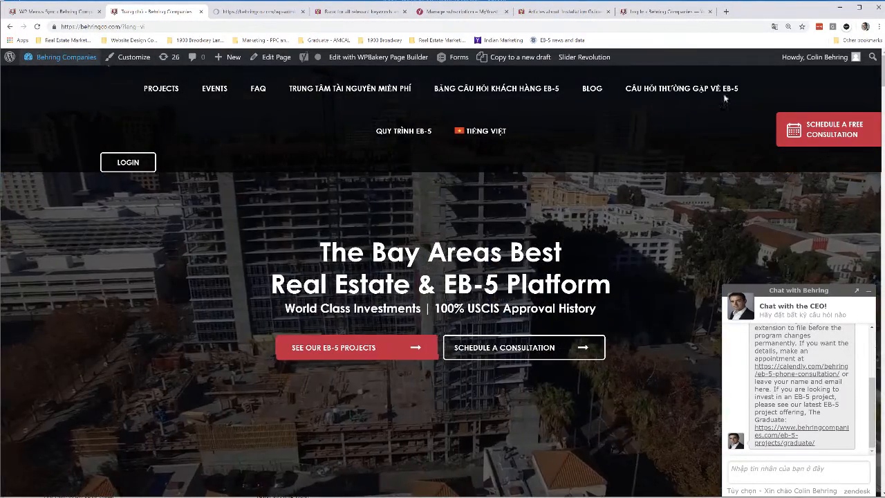
pyautogui.click(273, 11)
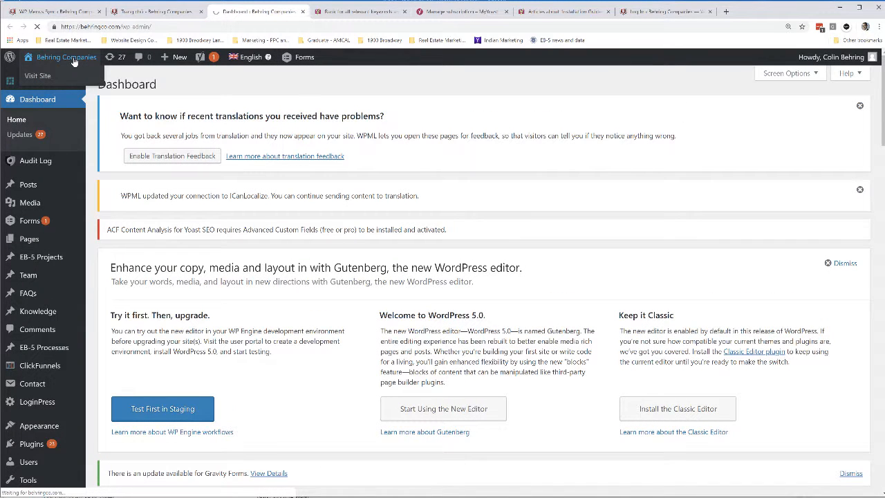
pyautogui.click(69, 58)
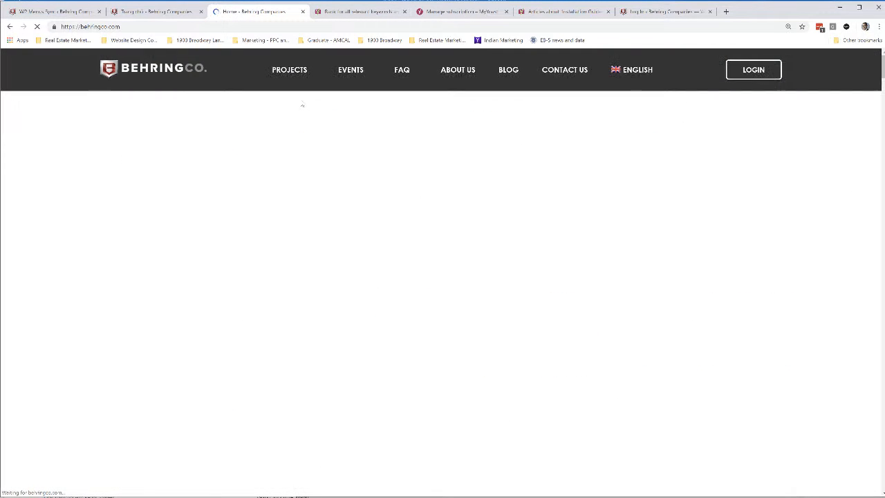
pyautogui.moveTo(378, 76)
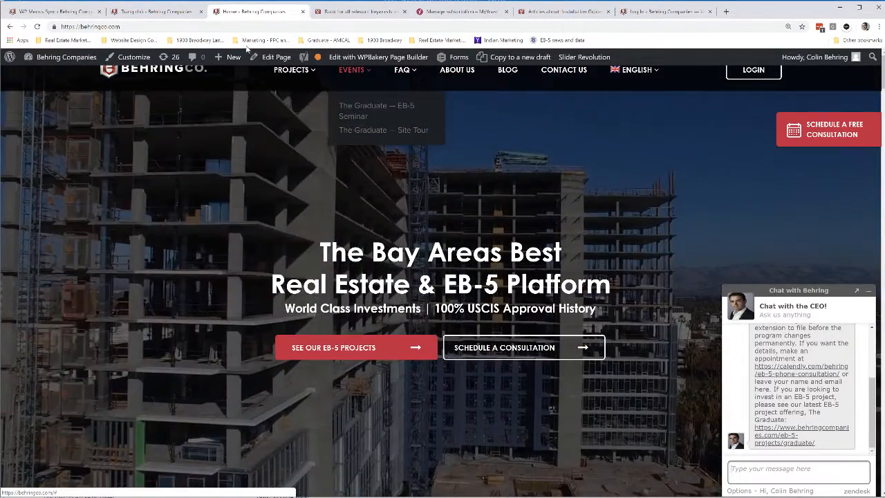
# Return to the site admin's menu editor and load the Vietnamese Menu for editing.
pyautogui.click(81, 12)
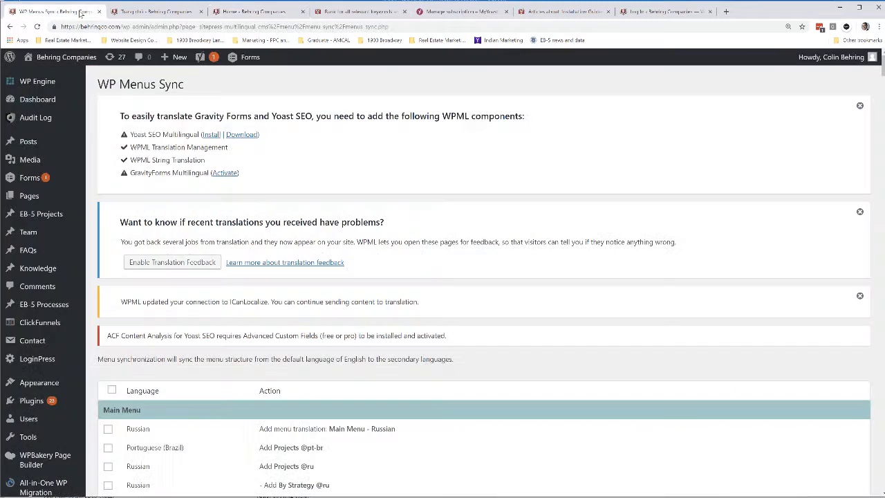
pyautogui.click(149, 12)
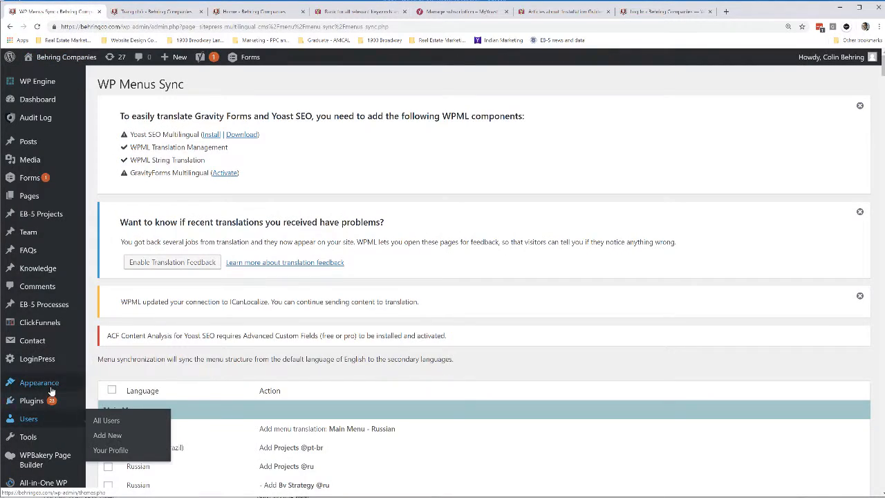
pyautogui.moveTo(56, 387)
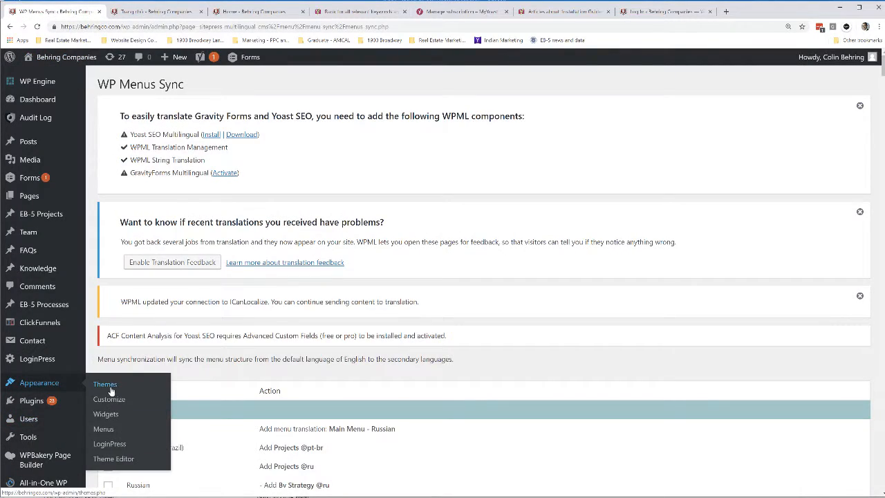
pyautogui.click(104, 428)
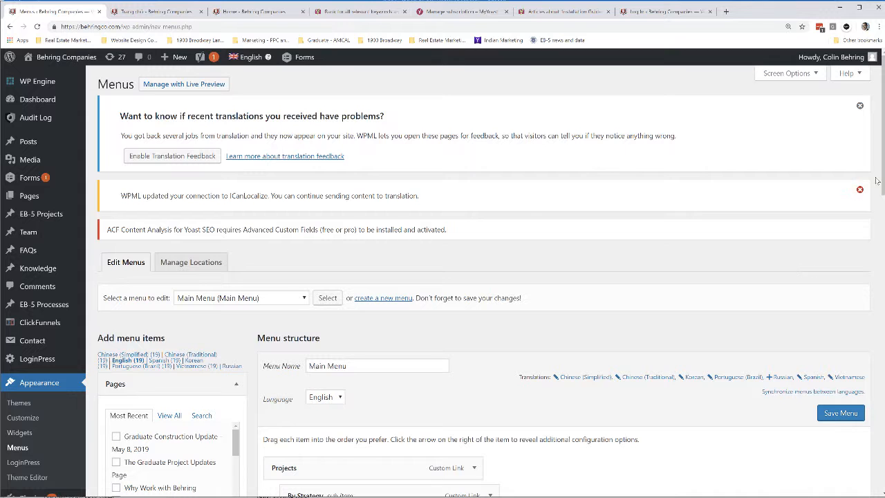
pyautogui.scroll(-2, 876, 181)
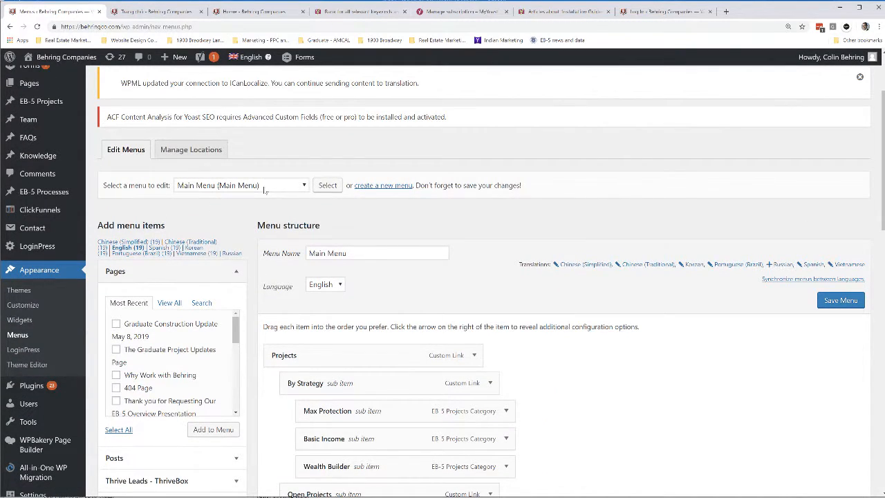
pyautogui.click(264, 187)
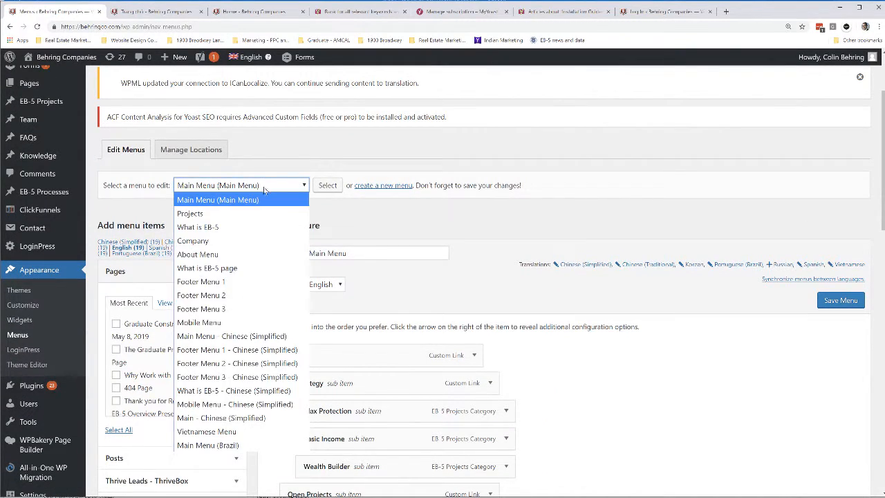
pyautogui.click(243, 432)
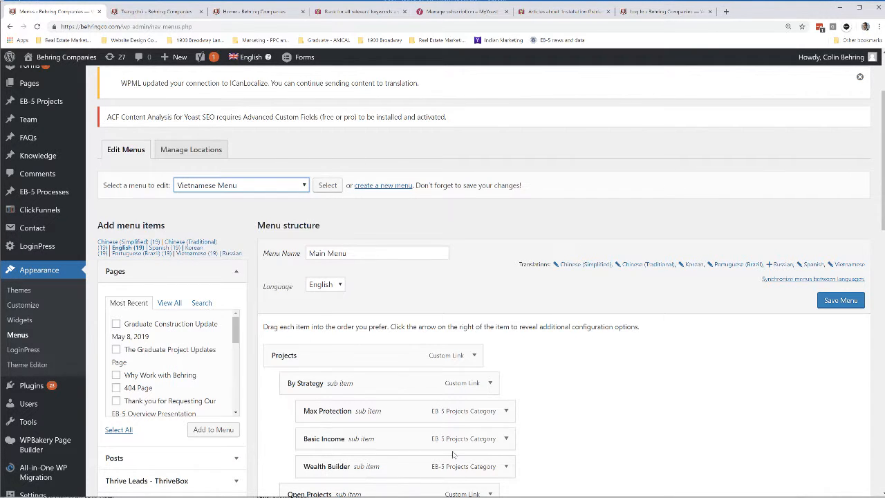
pyautogui.click(328, 186)
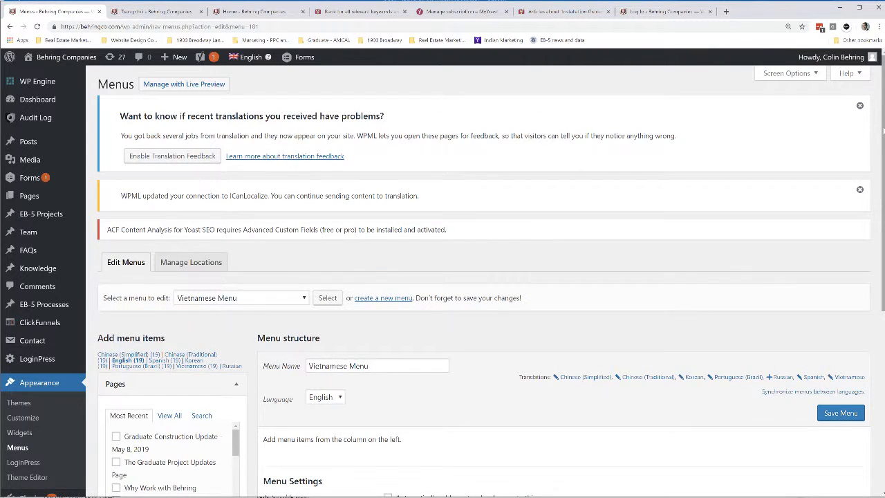
# Examine the Vietnamese Menu's structure, display settings and available language choices, leaving its language set to English.
pyautogui.scroll(-4, 883, 130)
pyautogui.scroll(1, 882, 130)
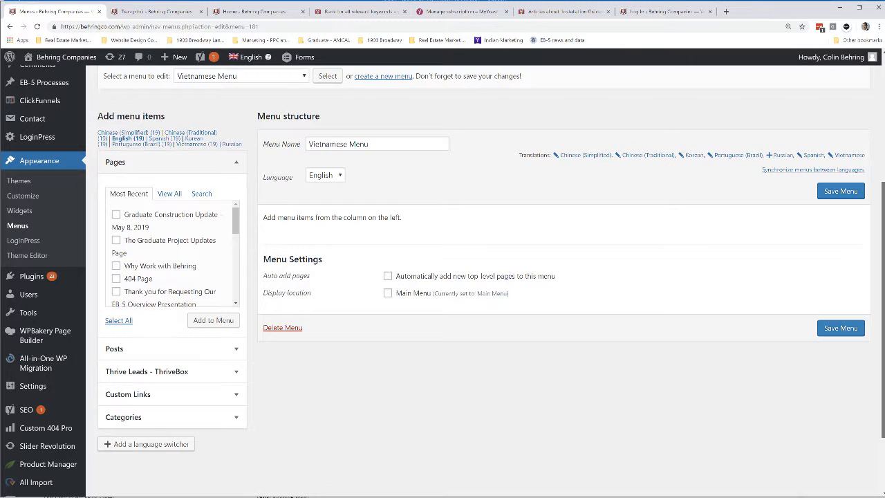
pyautogui.scroll(1, 883, 234)
pyautogui.scroll(-1, 883, 235)
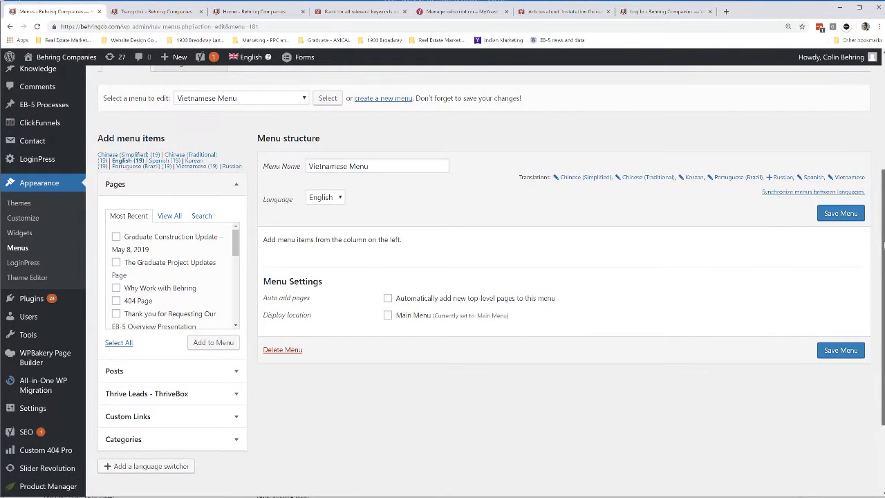
pyautogui.scroll(-1, 882, 245)
pyautogui.click(329, 181)
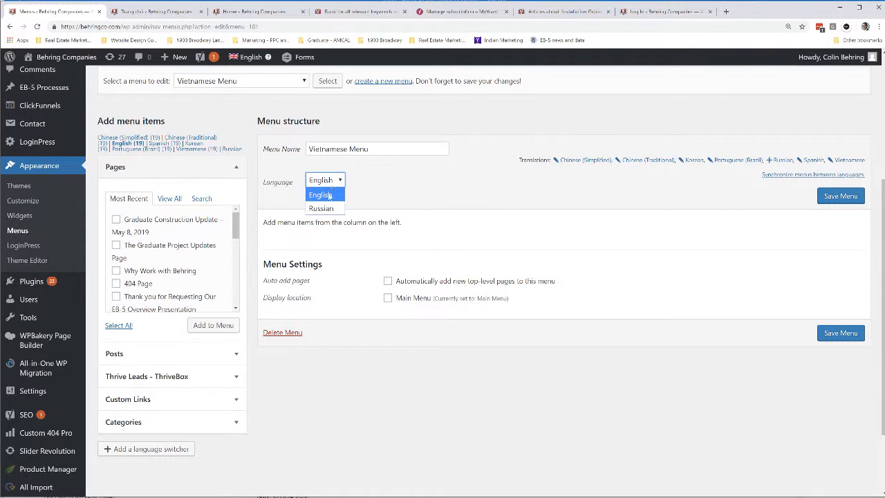
pyautogui.click(338, 179)
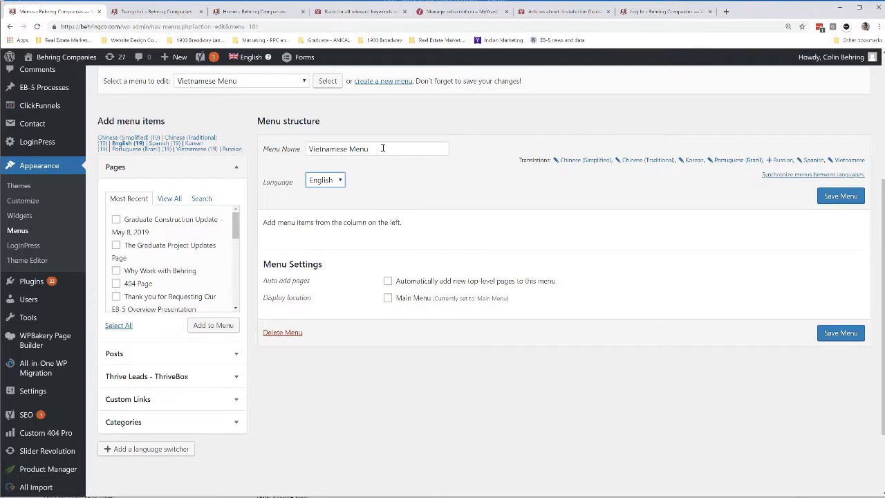
# Open the Vietnamese translation of the Vietnamese Menu and check its structure and display location settings.
pyautogui.click(842, 161)
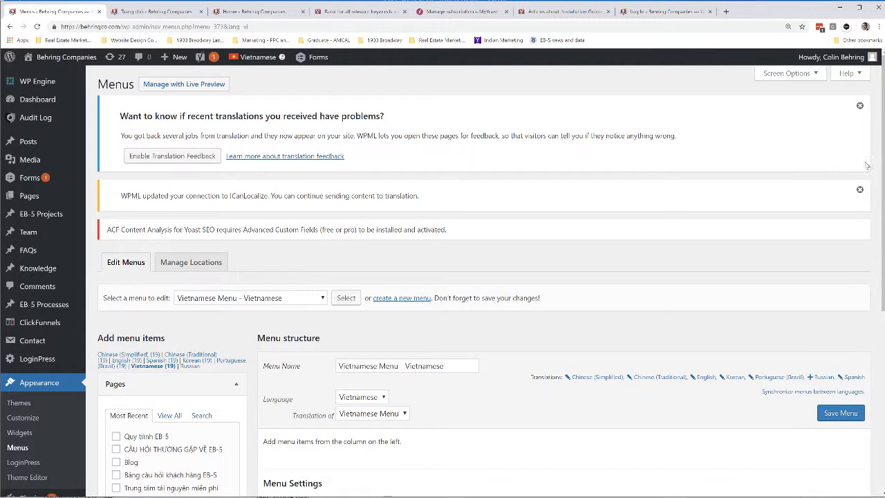
pyautogui.moveTo(882, 130); pyautogui.dragTo(882, 248)
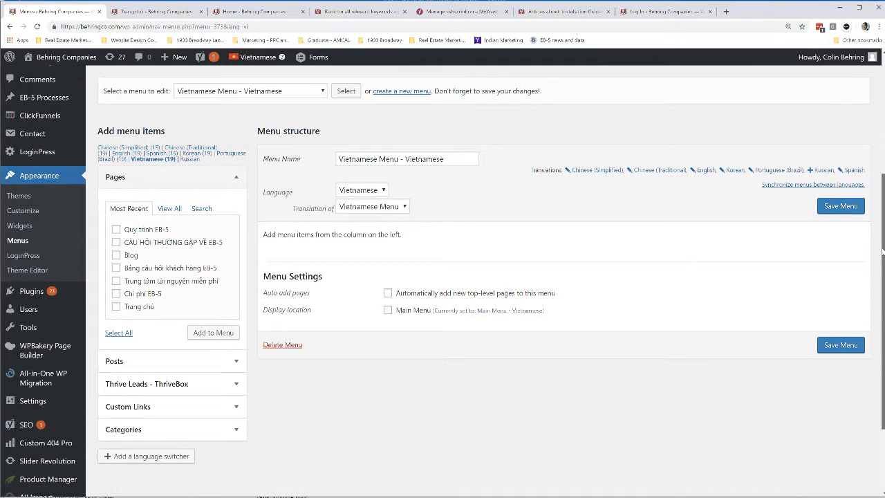